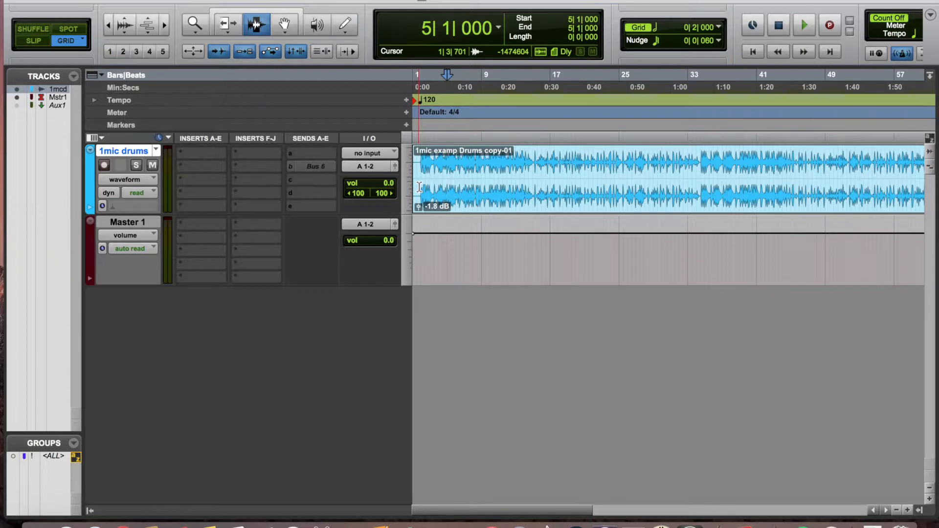
Play the 1mic drums track from bar 5, beat 3 to listen to the unprocessed recording
click(449, 170)
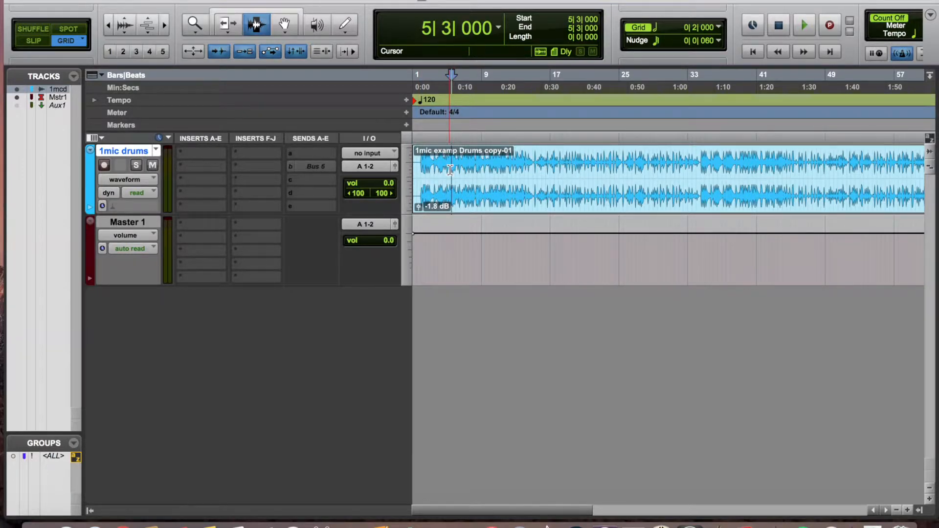
key(space)
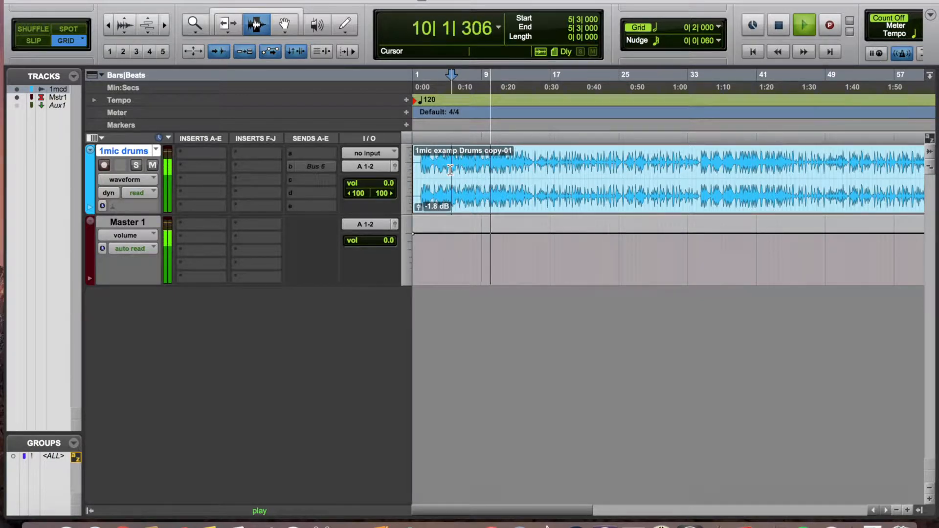
key(space)
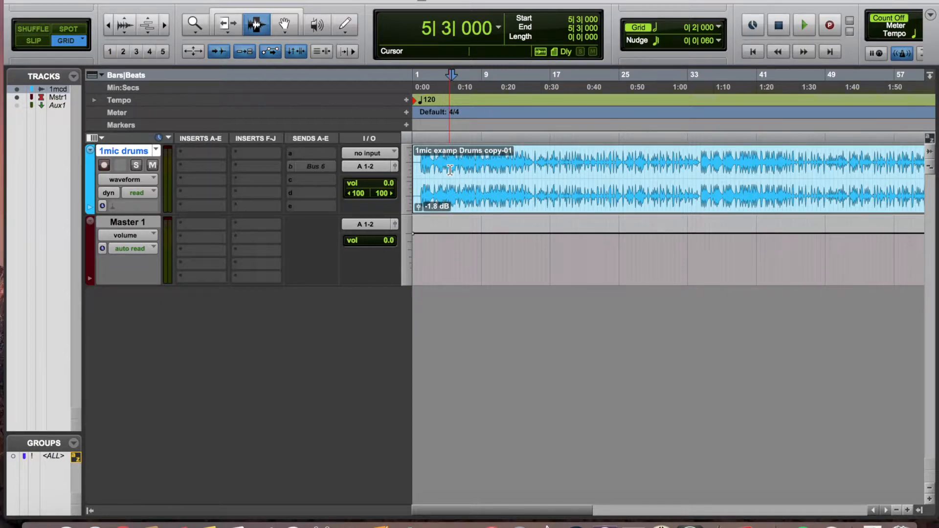
Insert the stereo multichannel EQ3 7-Band plug-in in the first insert slot of the 1mic drums track
click(216, 154)
mouse_move(254, 186)
mouse_move(404, 188)
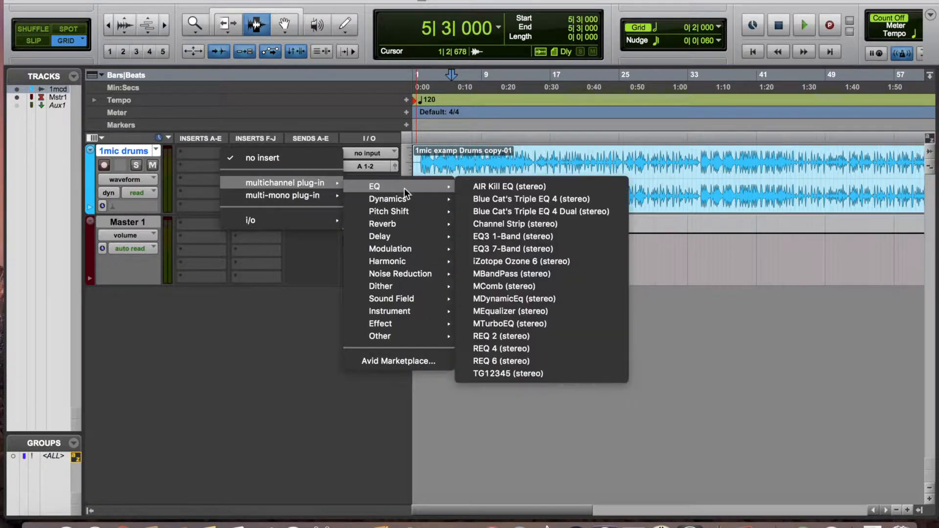
click(521, 248)
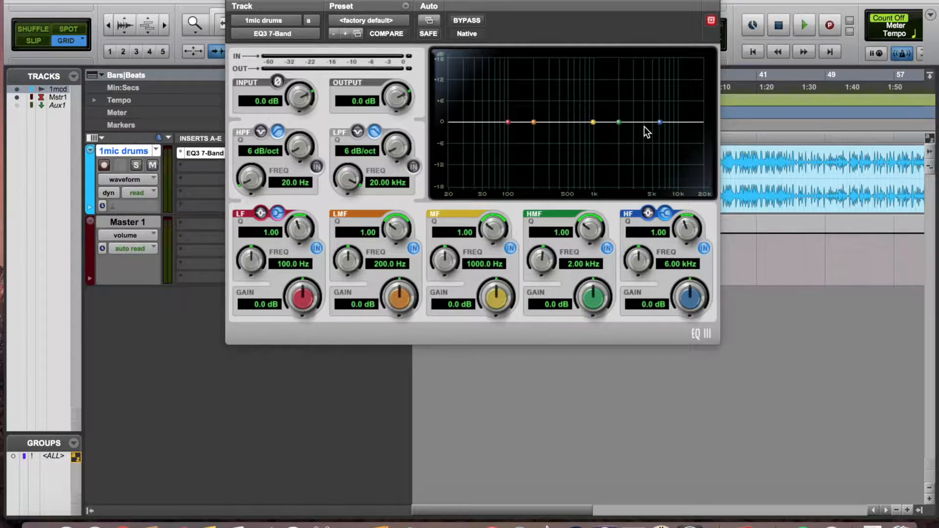
During playback, cut the HMF band 3.8 dB at 3.22 kHz with Q 2.04 and boost an HF peak 3.8 dB at 8.35 kHz
mouse_move(593, 118)
mouse_down()
mouse_move(574, 87)
mouse_move(538, 89)
mouse_move(583, 109)
mouse_move(583, 123)
mouse_up()
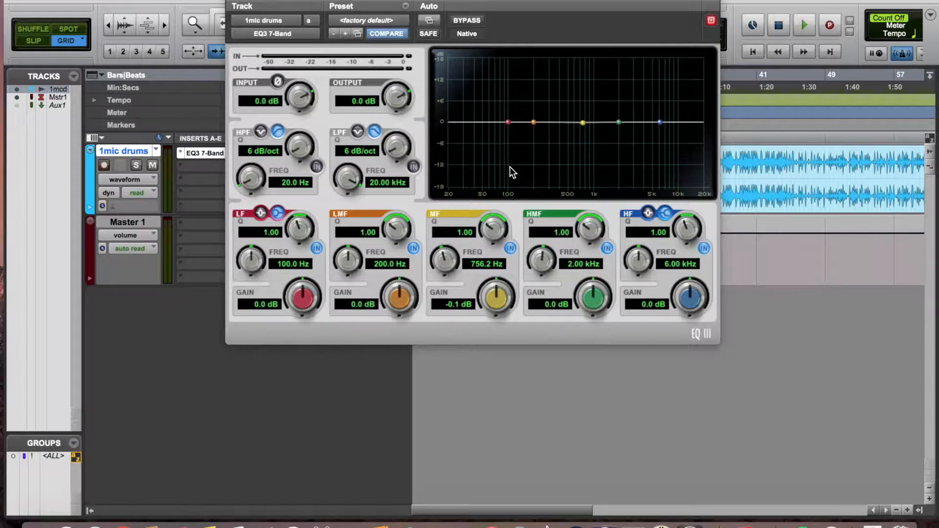
key(space)
drag(585, 233, 637, 22)
drag(591, 292, 556, 478)
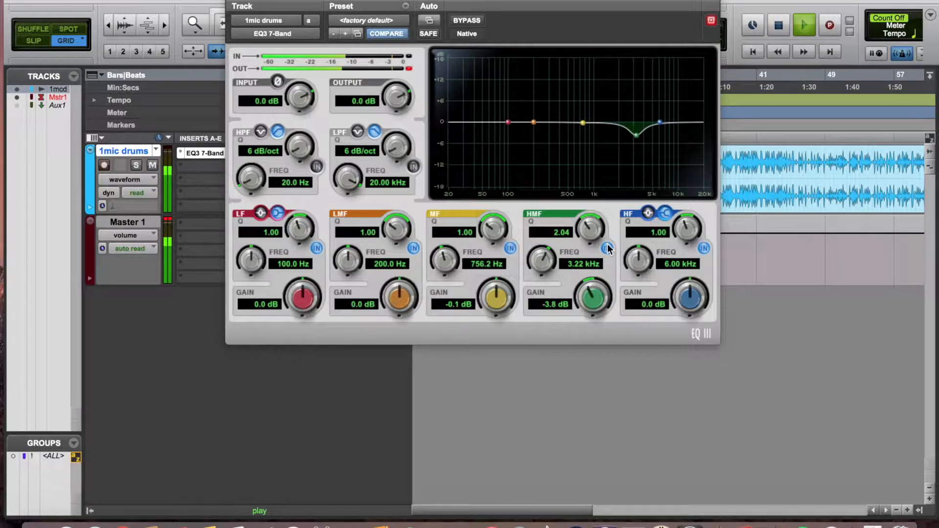
mouse_move(660, 123)
mouse_down()
mouse_move(663, 96)
mouse_move(673, 109)
mouse_up()
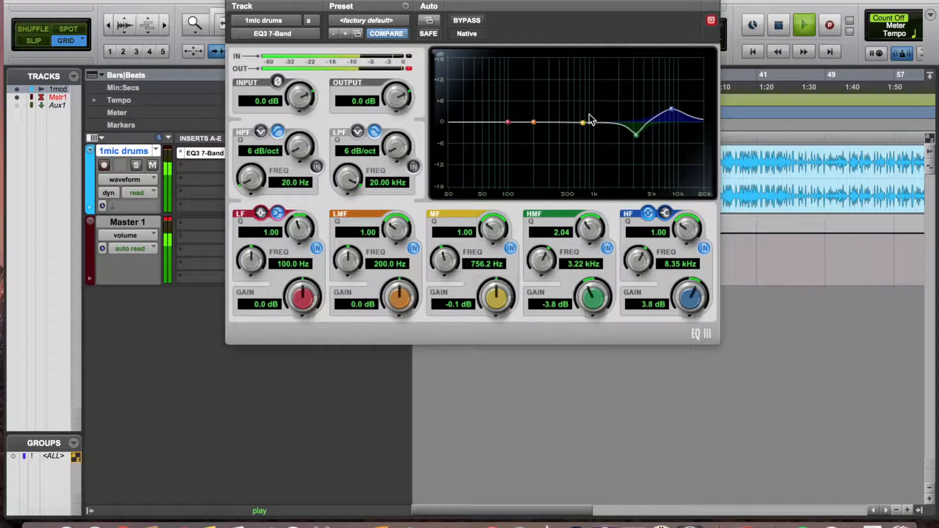
Boost the EQ's MF band by 4.6 dB at 243.9 Hz and narrow its Q to 1.72
drag(583, 119, 541, 108)
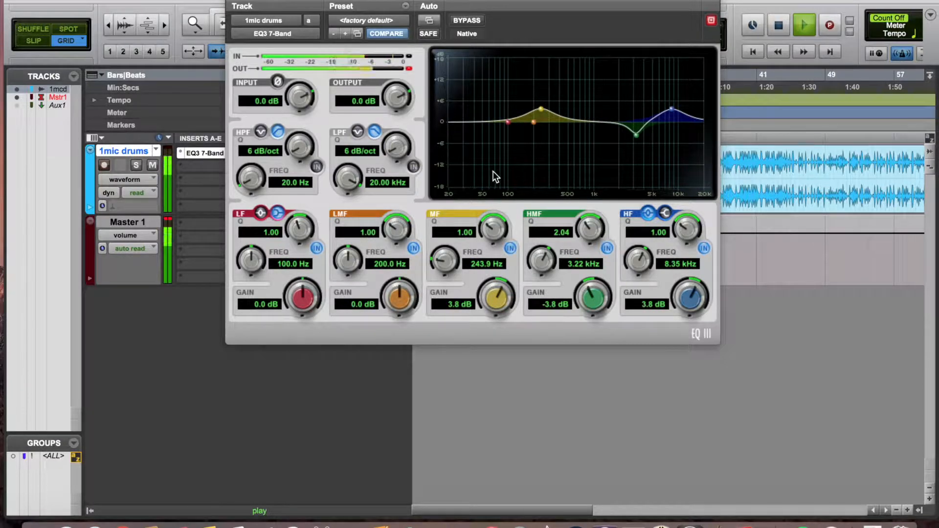
drag(492, 226, 494, 198)
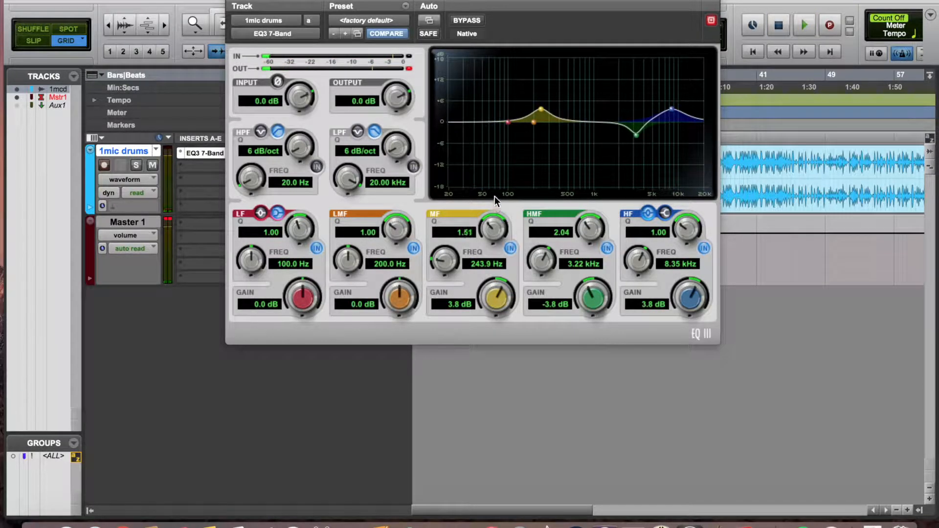
key(space)
mouse_move(541, 108)
mouse_down()
mouse_move(541, 62)
mouse_move(541, 106)
mouse_up()
key(space)
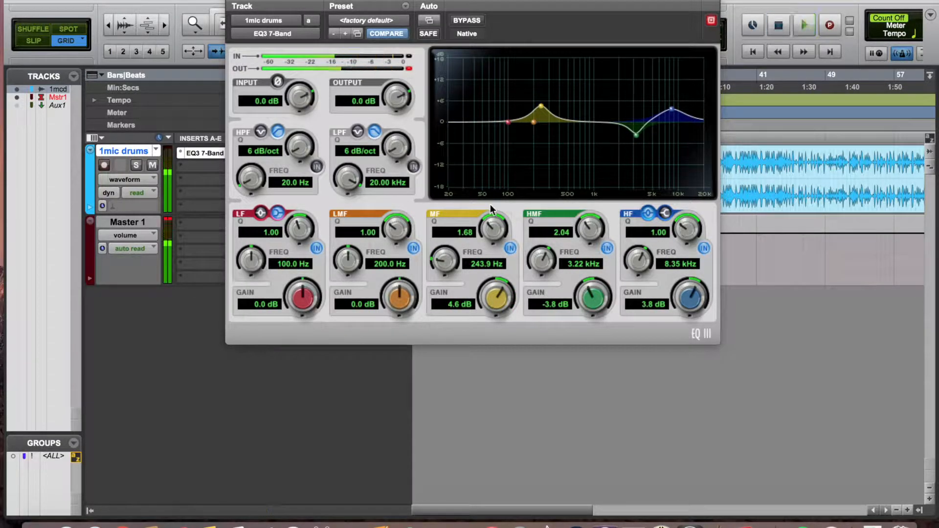
drag(490, 223, 500, 104)
Boost the LMF band by 7.3 dB at 75.6 Hz with Q 1.74, and lower the EQ output to -3.0 dB
drag(397, 223, 396, 208)
key(space)
mouse_move(495, 106)
mouse_down()
mouse_move(531, 34)
mouse_move(496, 34)
mouse_move(497, 96)
mouse_up()
drag(400, 93, 385, 132)
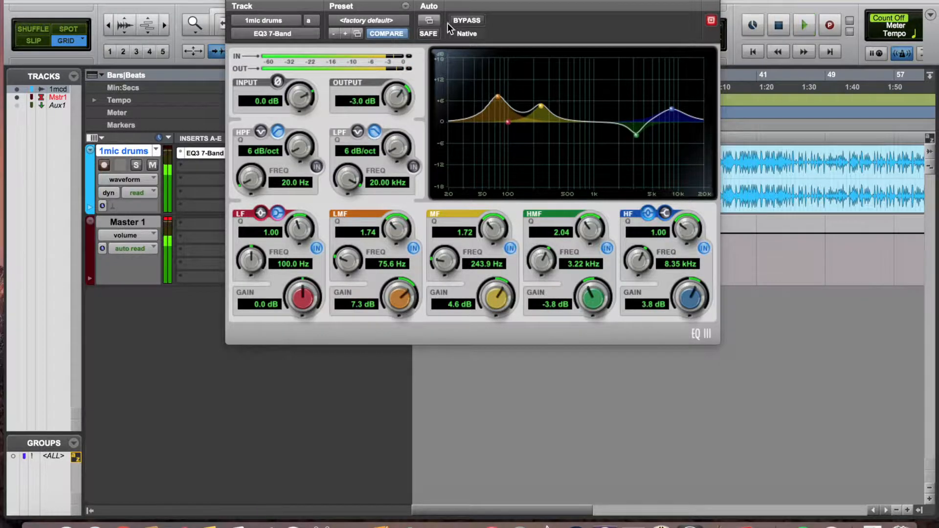
Compare the drums with the EQ bypassed and active during playback, and close the plug-in window
click(461, 21)
key(space)
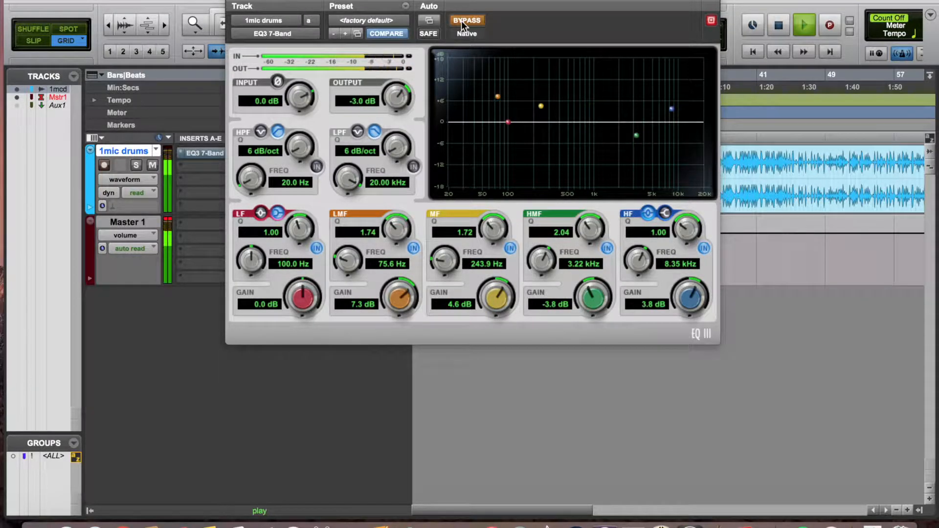
click(462, 21)
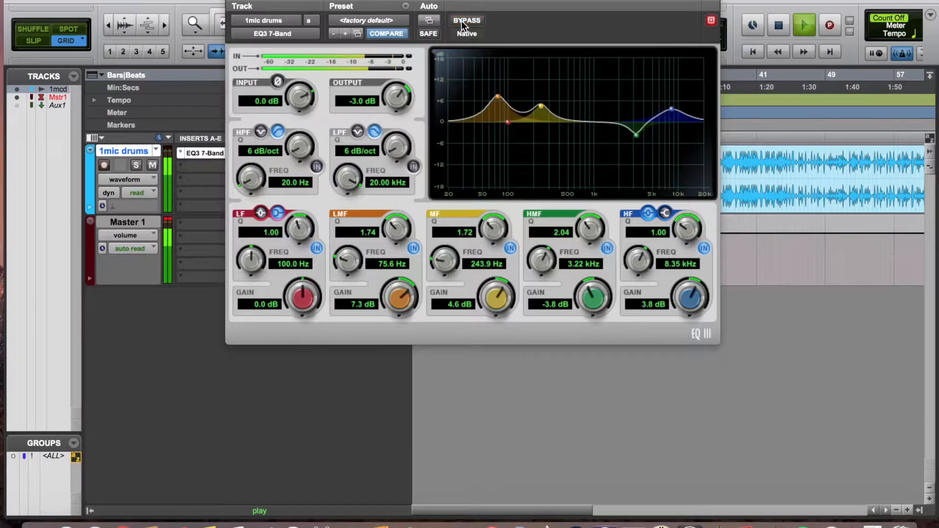
key(space)
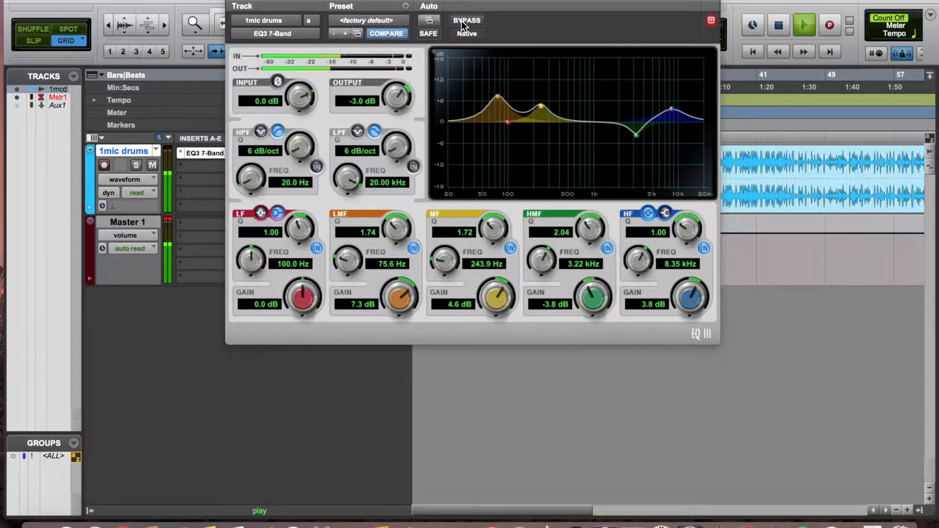
key(space)
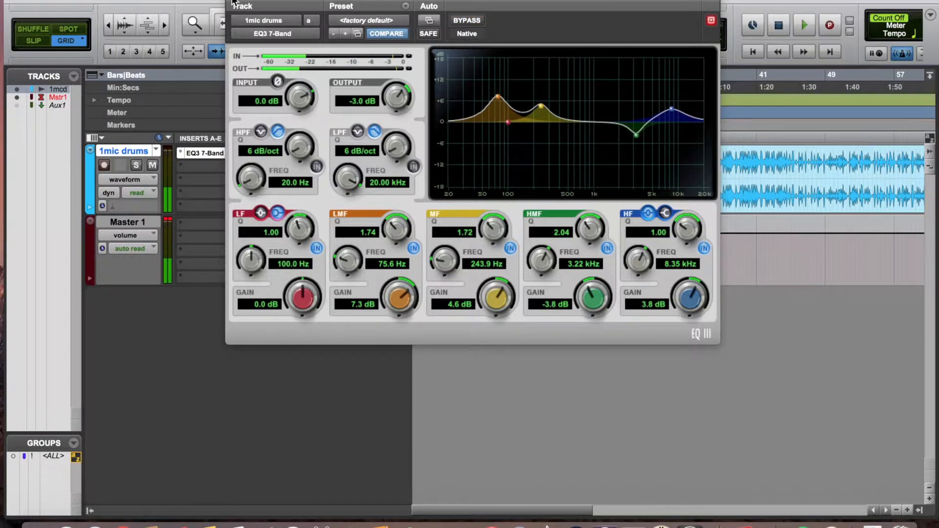
click(231, 1)
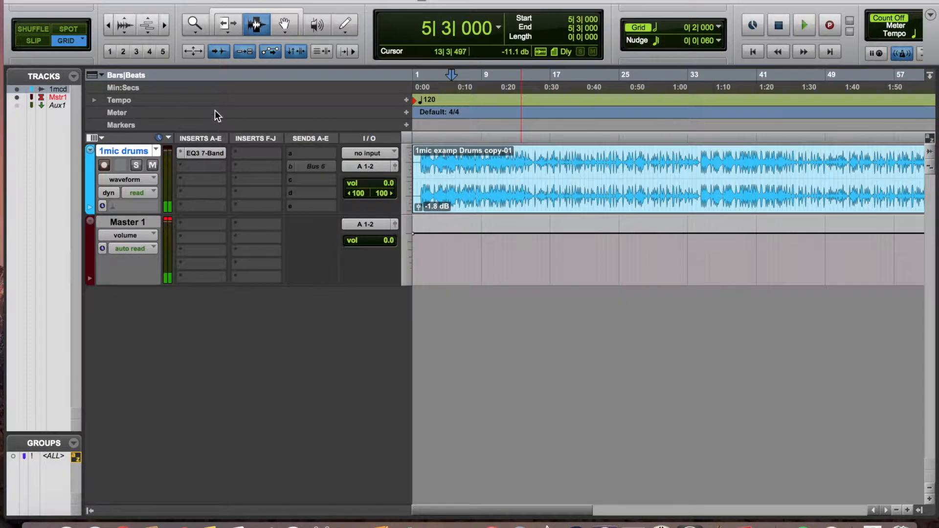
Insert the stereo multichannel CLA-2A dynamics plug-in in the second insert slot of the 1mic drums track
click(188, 166)
mouse_move(205, 196)
mouse_move(356, 213)
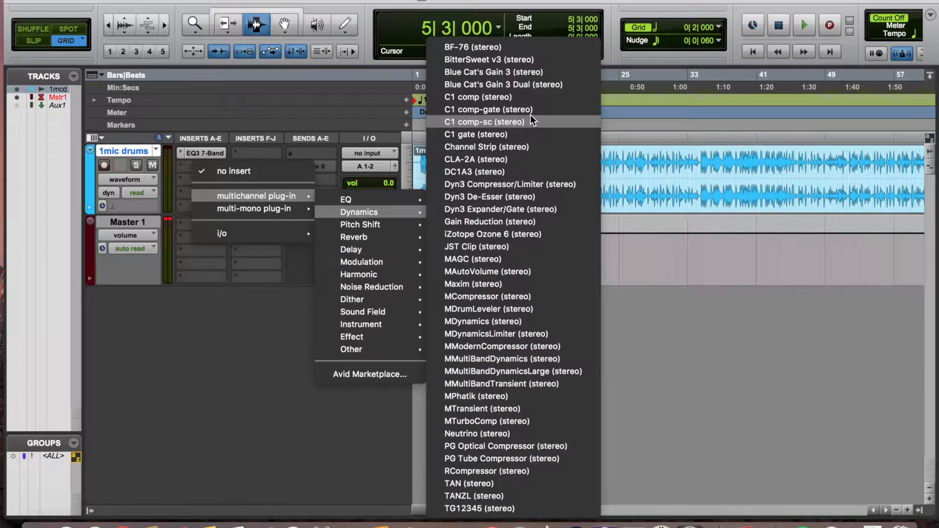
click(477, 159)
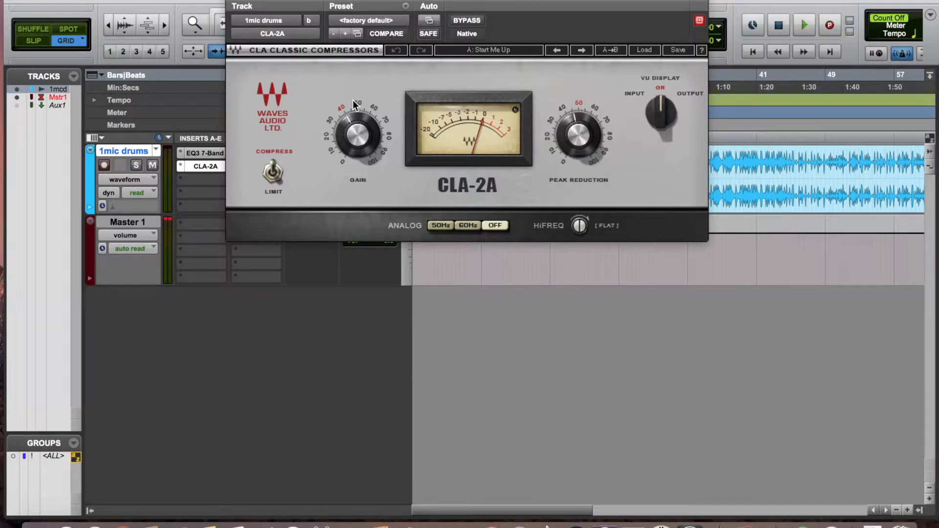
Play the drums from bar 37 and lower the CLA-2A's peak reduction to about 40
click(722, 176)
key(space)
drag(572, 137, 572, 135)
Set the CLA-2A's gain to 31.72 and clear the master track's clip indicators, restarting playback from bar 37
mouse_move(357, 137)
mouse_down()
mouse_move(357, 155)
mouse_move(362, 119)
mouse_up()
click(168, 221)
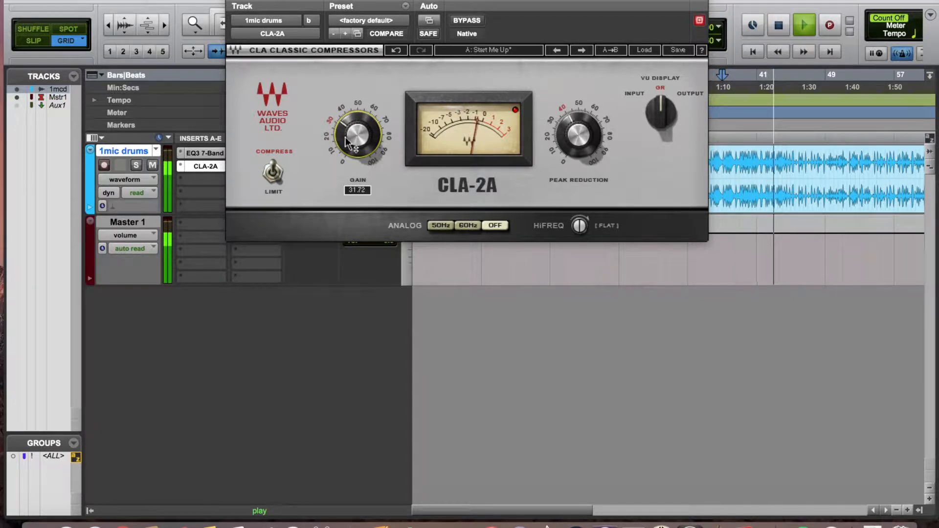
key(space)
key(space)
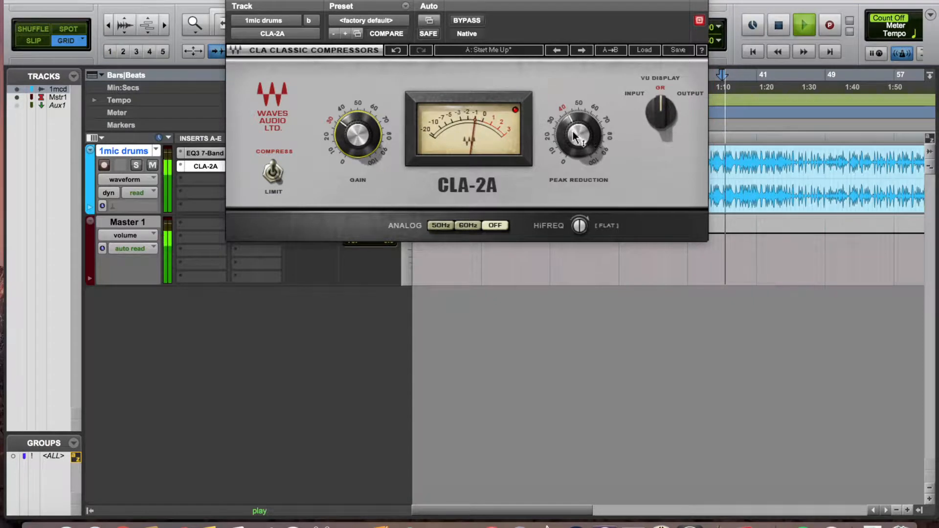
Fine-tune the CLA-2A's peak reduction to about 42 while replaying the drums, and close the plug-in window
drag(575, 133, 573, 131)
key(space)
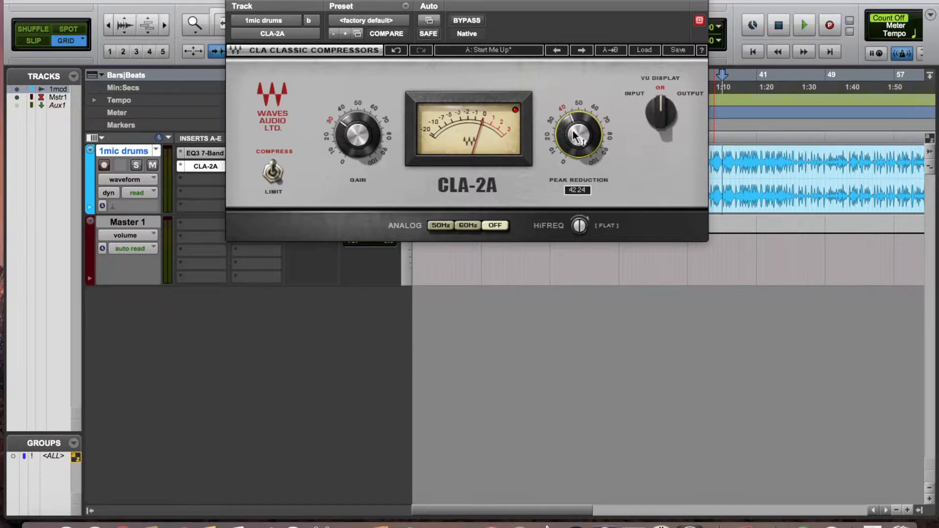
key(space)
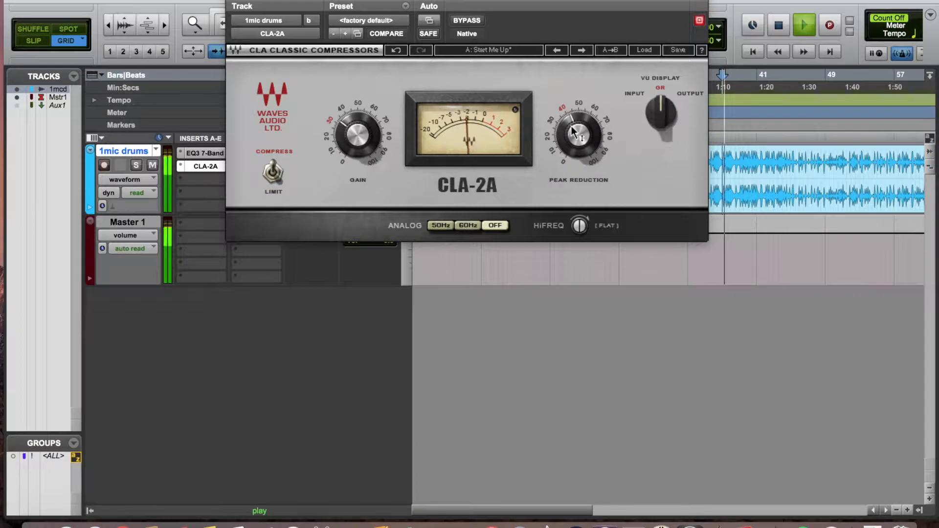
click(573, 131)
drag(573, 132, 573, 135)
key(space)
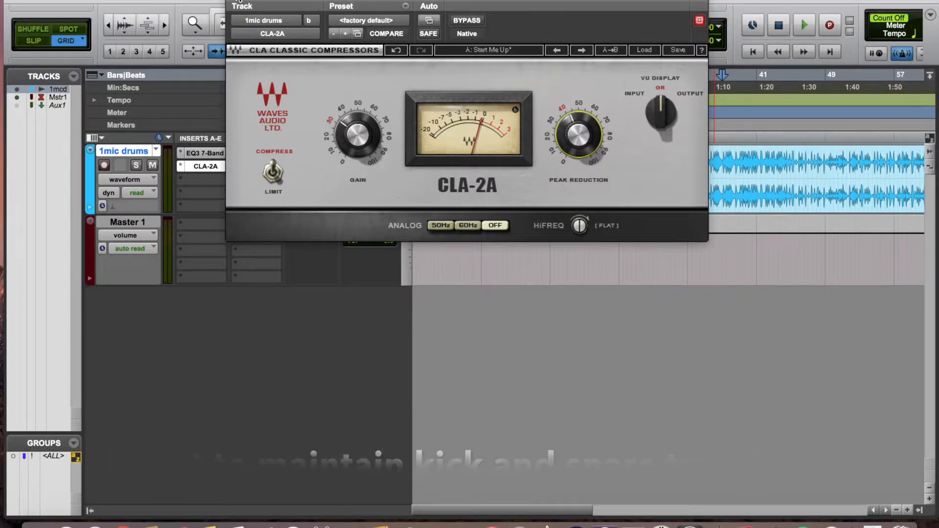
key(space)
key(space)
click(234, 1)
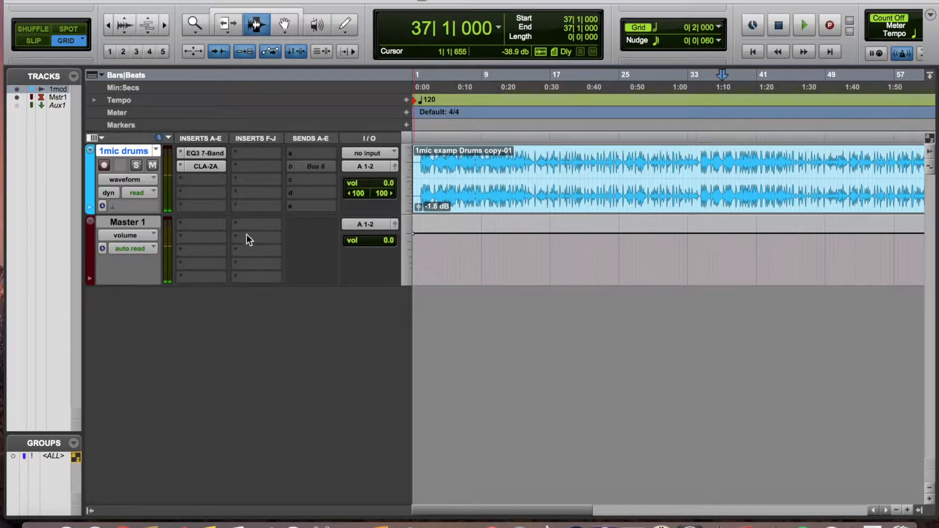
Create one new stereo aux input track and name it verb
click(235, 1)
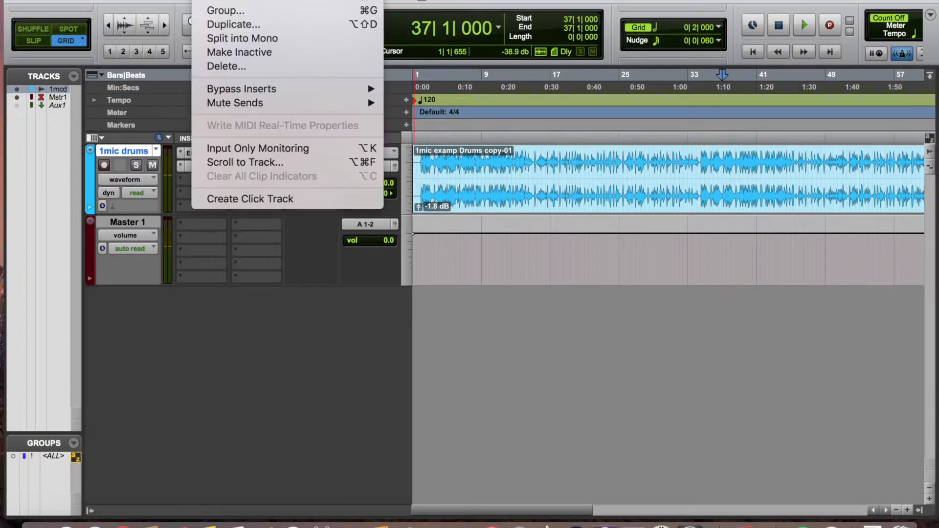
click(236, 3)
click(404, 183)
click(467, 192)
click(491, 177)
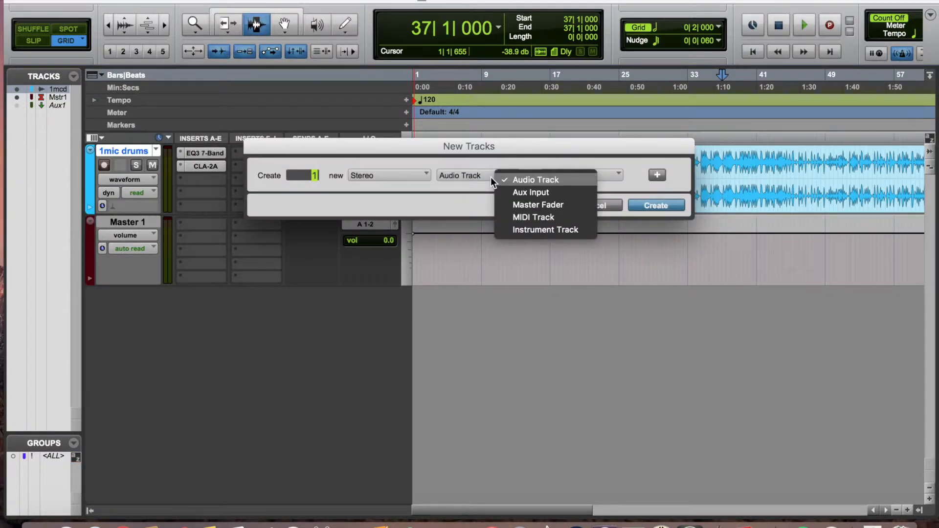
click(549, 193)
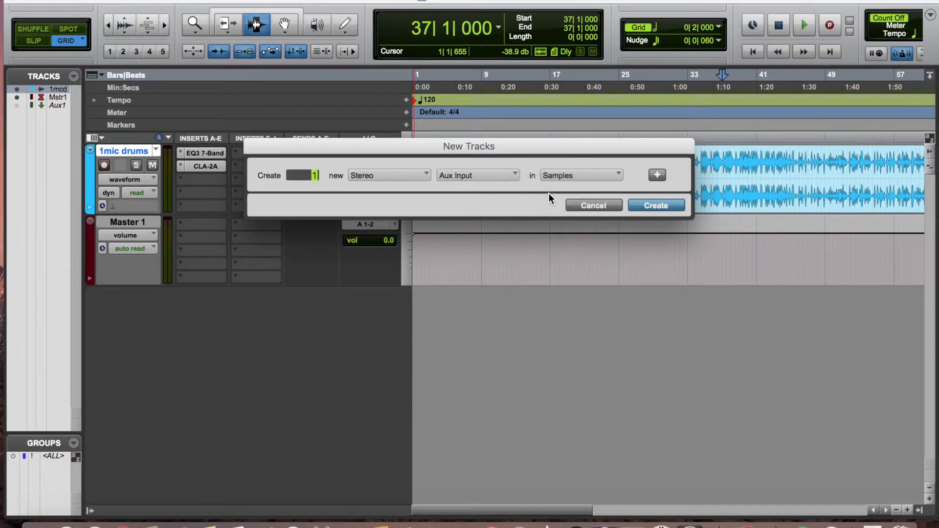
key(Return)
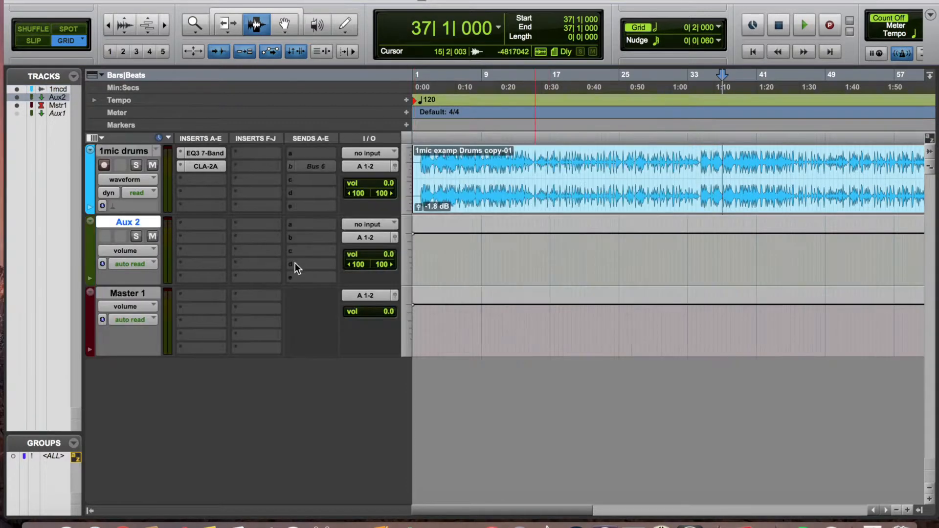
double_click(138, 224)
key(Return)
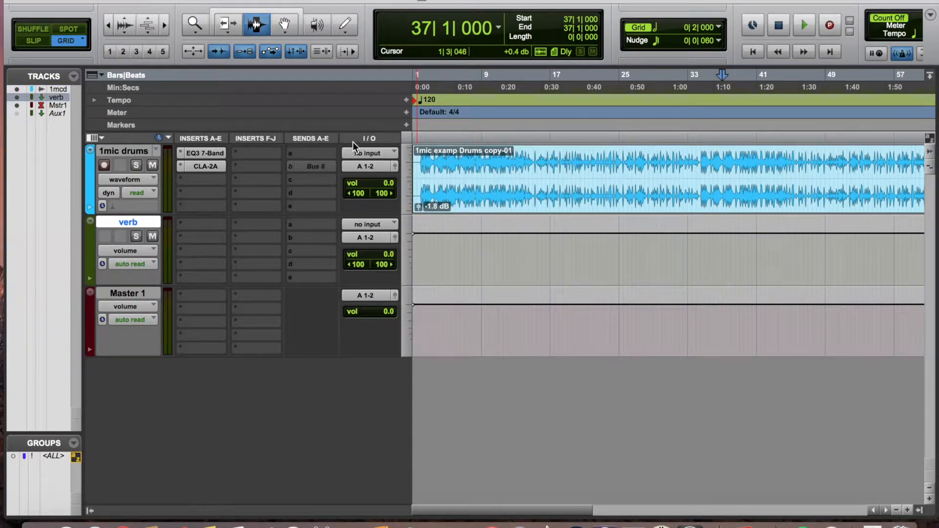
Add a send to stereo Bus 1-2 on the 1mic drums track and set its level to 0.0 dB during playback
click(313, 154)
mouse_move(338, 195)
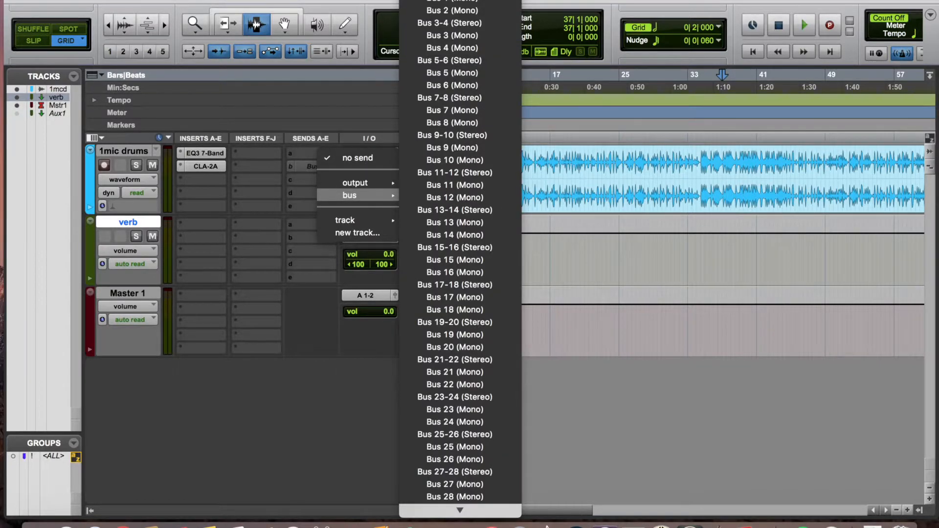
click(452, 1)
key(space)
drag(395, 378, 384, 261)
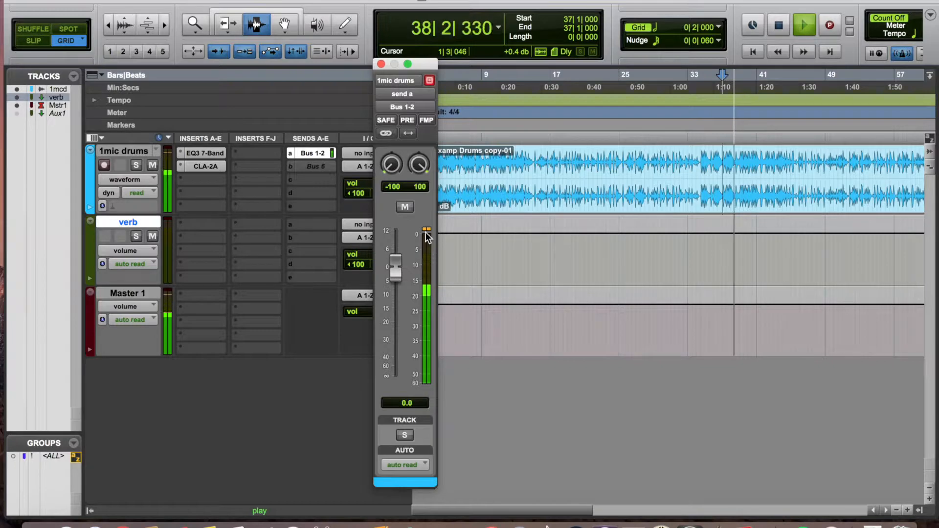
key(space)
Set the verb track's input to stereo Bus 1-2
click(370, 224)
mouse_move(392, 264)
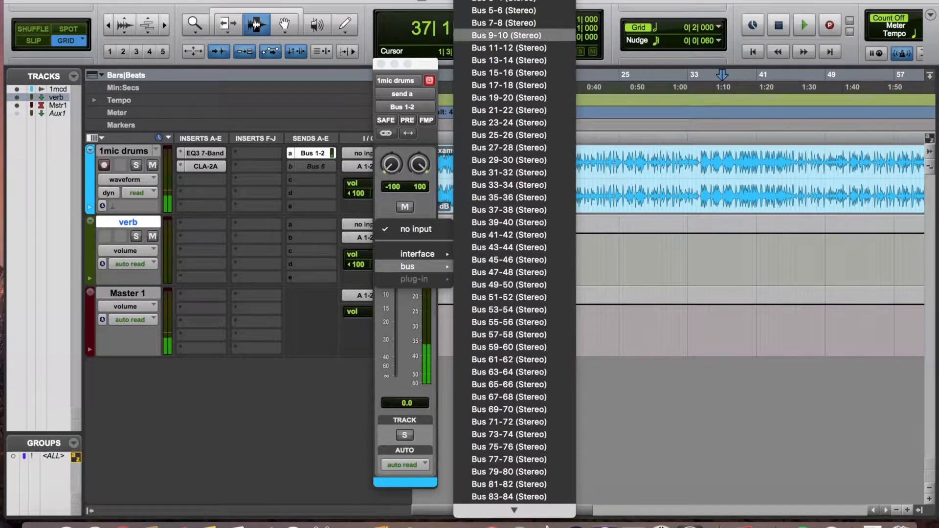
click(503, 5)
Insert the stereo multichannel RVerb reverb in the verb track's first insert slot
click(199, 222)
mouse_move(319, 254)
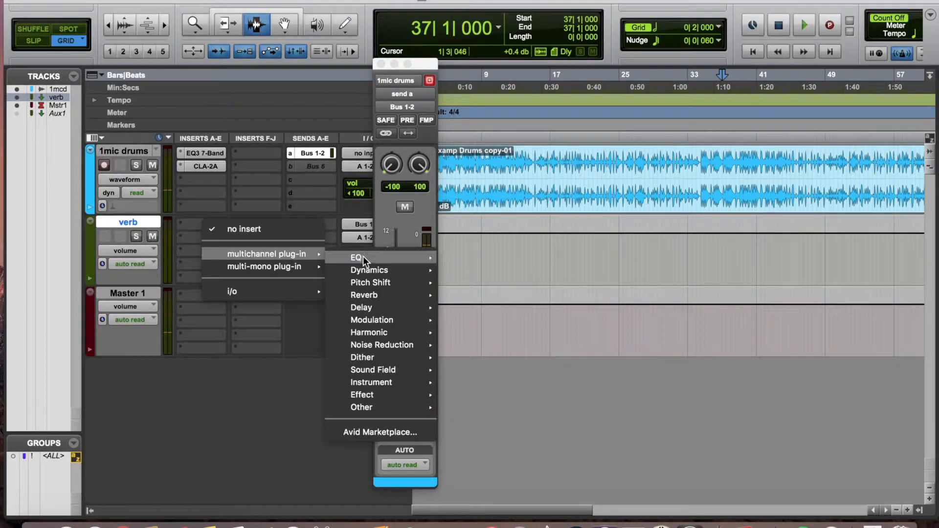
mouse_move(390, 306)
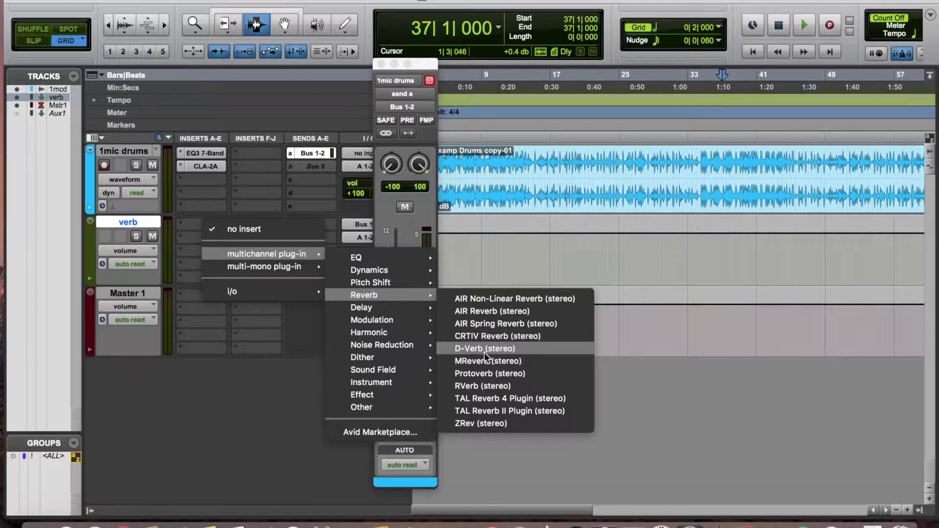
click(487, 384)
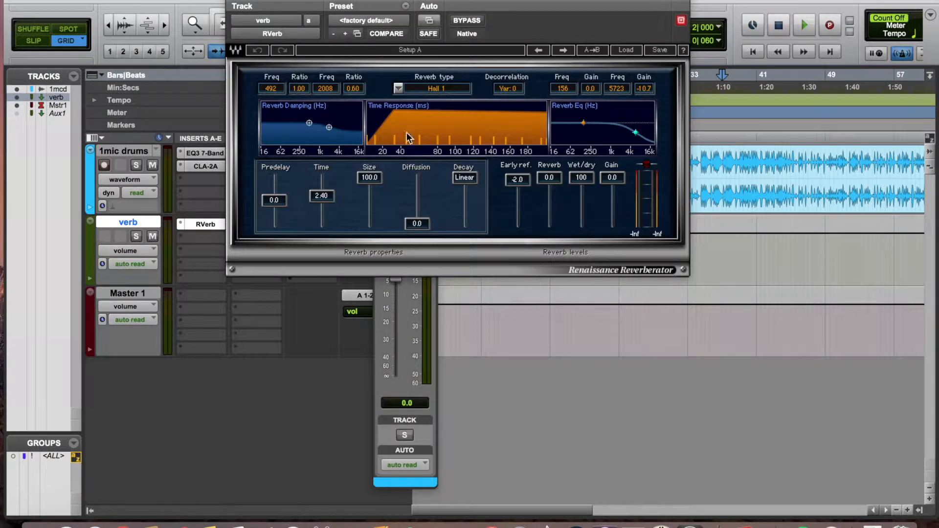
Set RVerb's reverb type to Room and its time to about 0.67
click(435, 92)
click(400, 89)
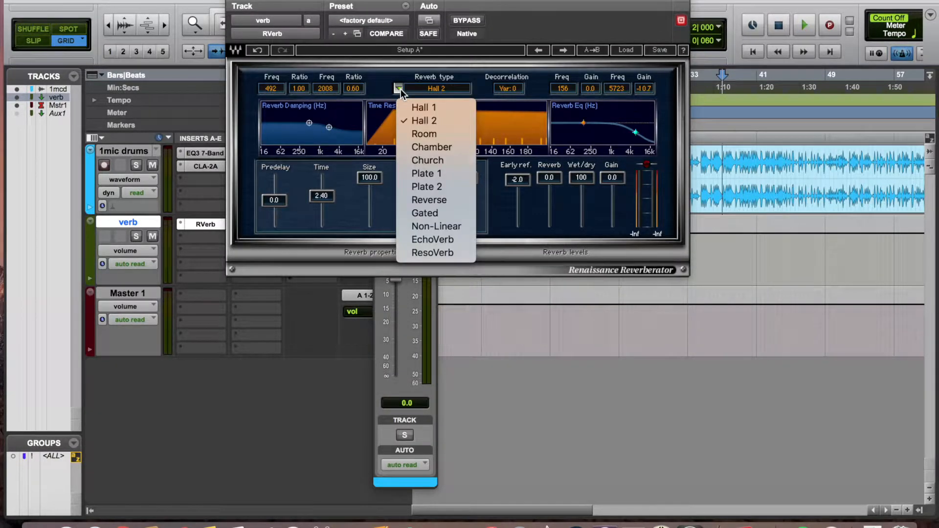
click(432, 135)
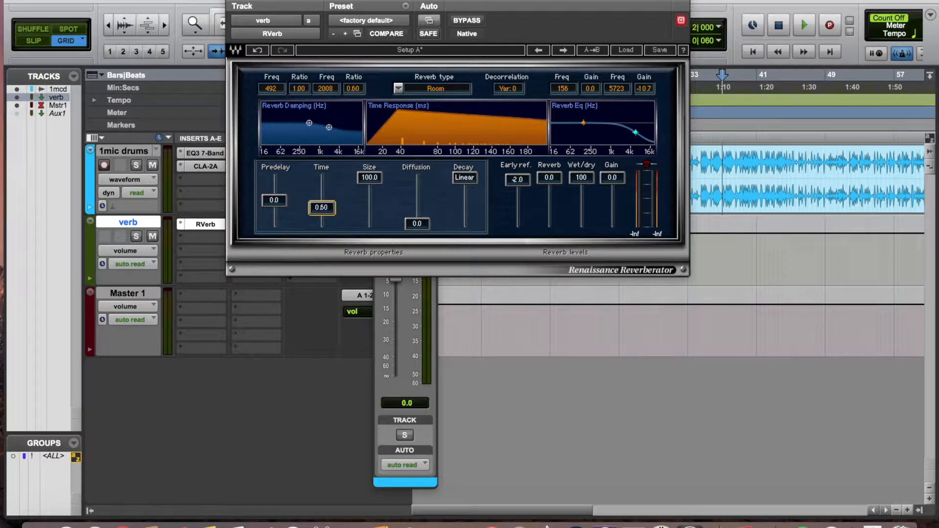
drag(321, 207, 322, 211)
Lower the Bus 1-2 send to -7.0 dB and shorten RVerb's time to about 0.54 during playback
drag(326, 5, 643, 31)
key(space)
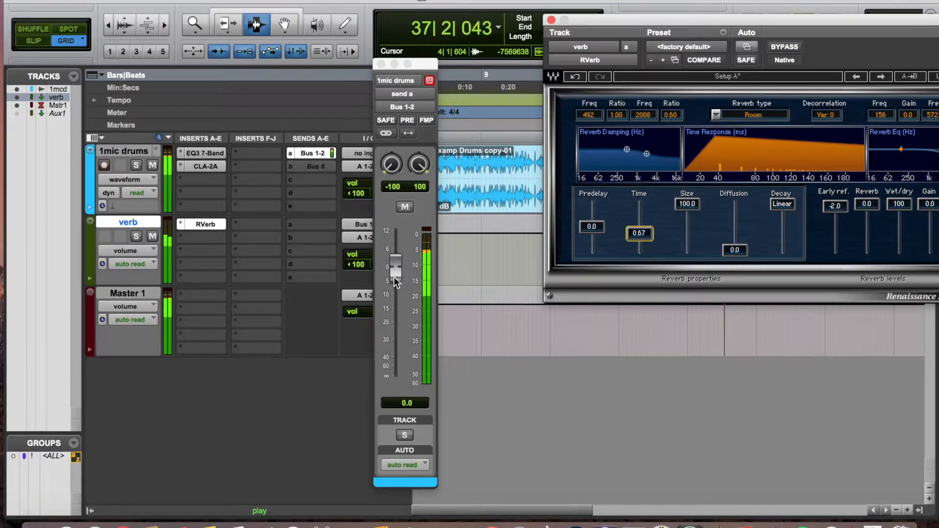
mouse_move(393, 271)
mouse_down()
mouse_move(393, 400)
mouse_move(395, 290)
mouse_up()
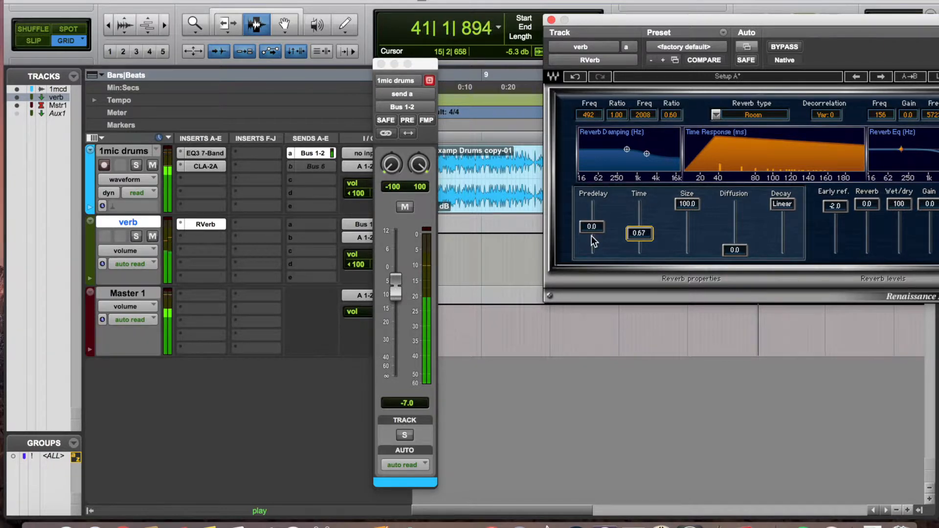
mouse_move(640, 233)
mouse_down()
mouse_move(639, 244)
mouse_move(642, 235)
mouse_up()
key(space)
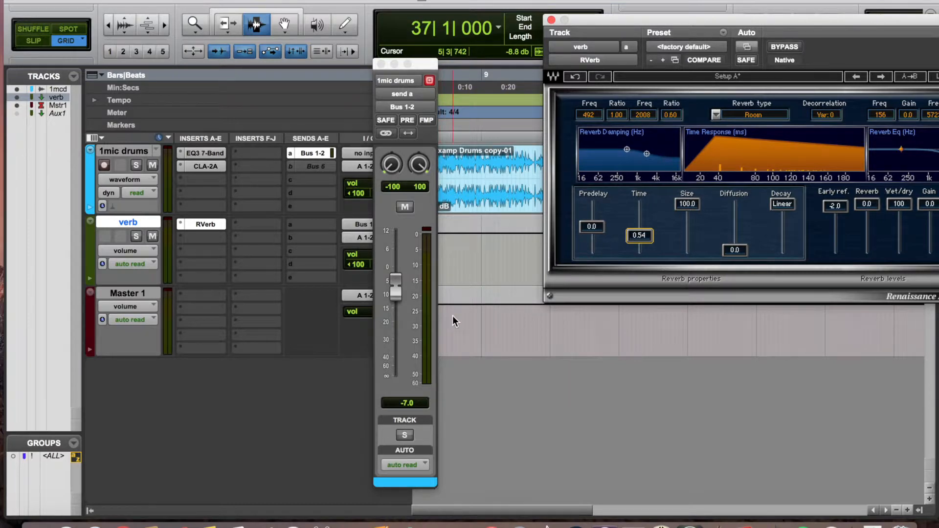
Raise the Bus 1-2 send to -5.9 dB during playback, and move RVerb's low damping point to about 125 Hz with ratio 0.10
key(space)
mouse_move(397, 288)
mouse_down()
mouse_move(386, 362)
mouse_move(394, 281)
mouse_up()
key(space)
drag(627, 149, 606, 159)
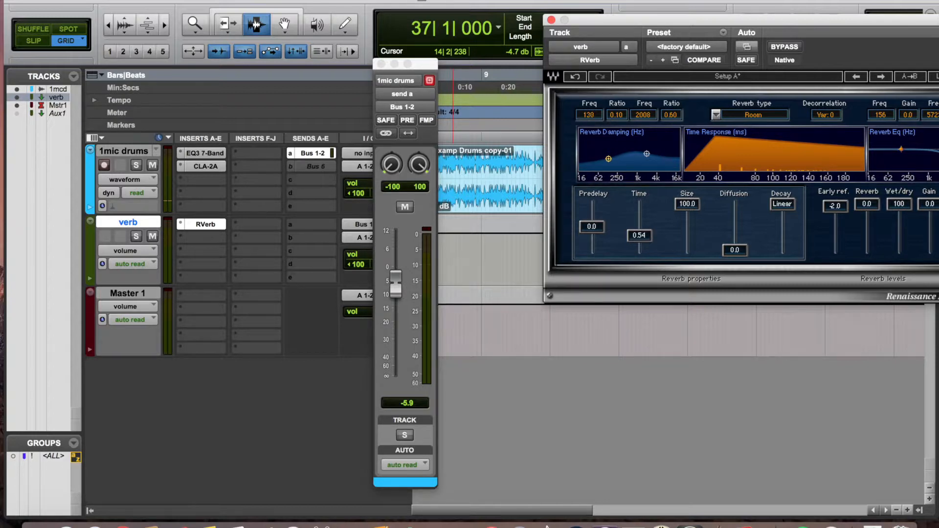
Readjust the Bus 1-2 send to -5.7 dB while replaying the drums, and close the RVerb and send windows
key(space)
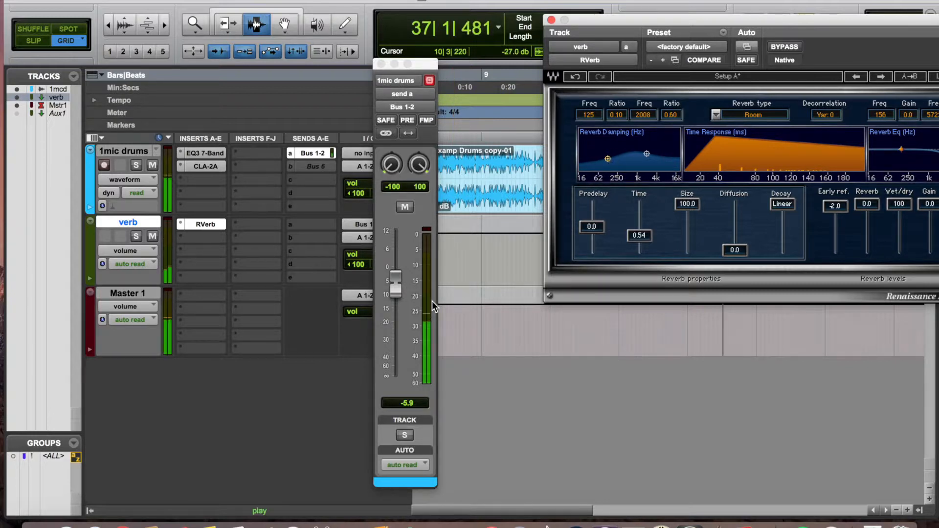
mouse_move(398, 288)
mouse_down()
mouse_move(396, 269)
mouse_move(395, 278)
mouse_up()
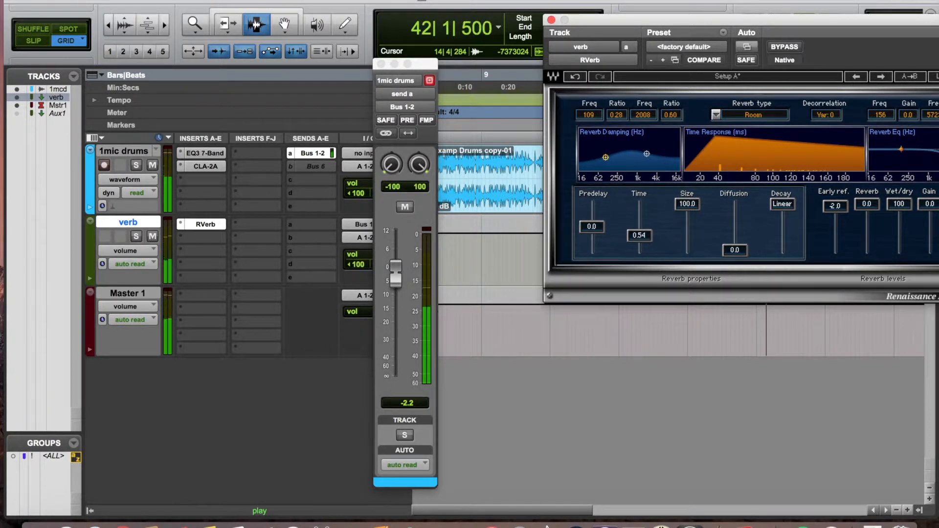
drag(396, 274, 393, 276)
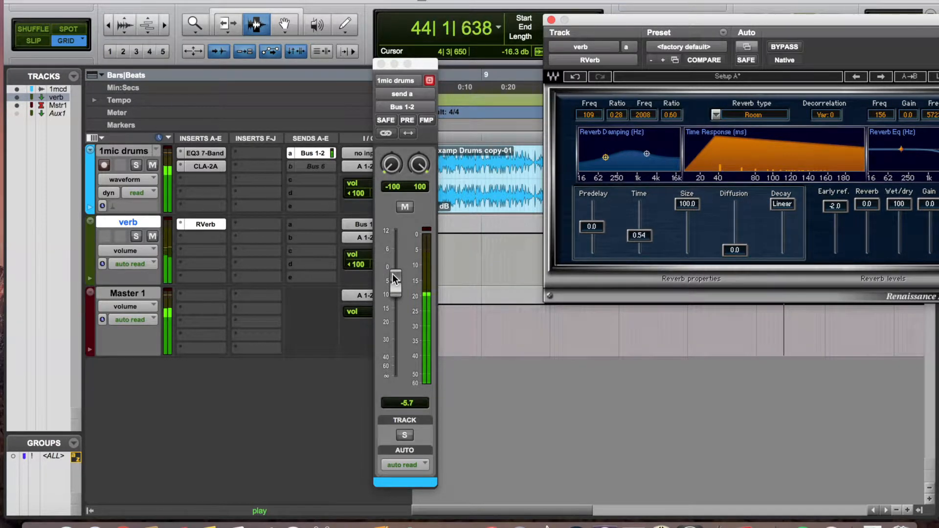
key(space)
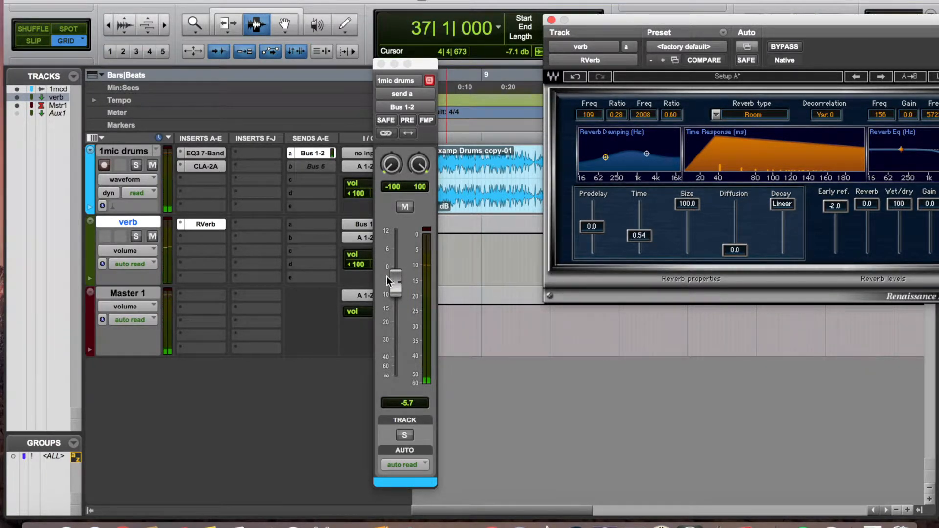
click(551, 19)
click(381, 64)
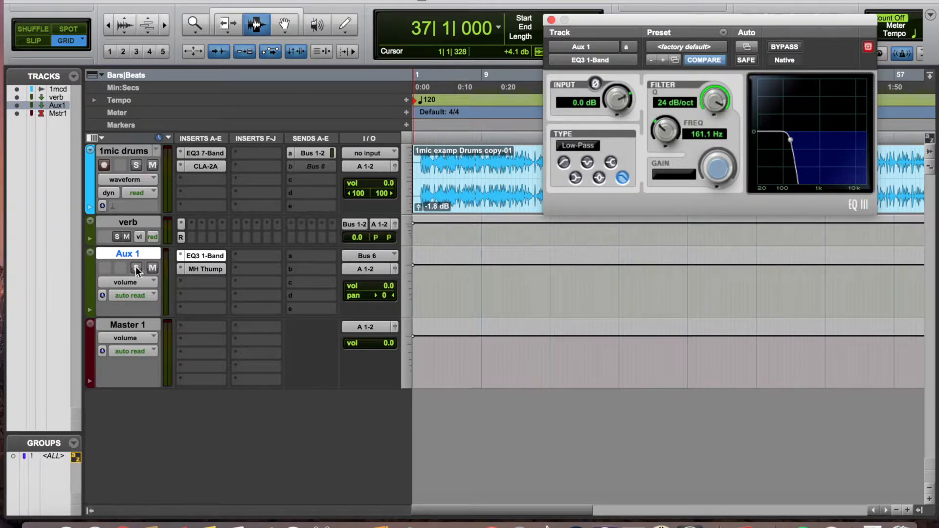
Activate the Bus 6 send on the 1mic drums track and switch it to pre-fader
right_click(315, 166)
click(352, 185)
drag(615, 21, 458, 72)
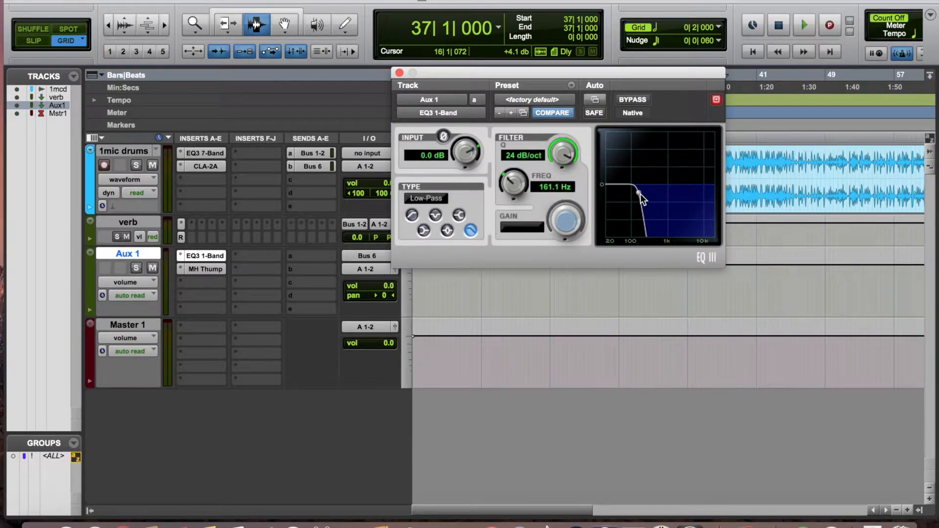
click(313, 166)
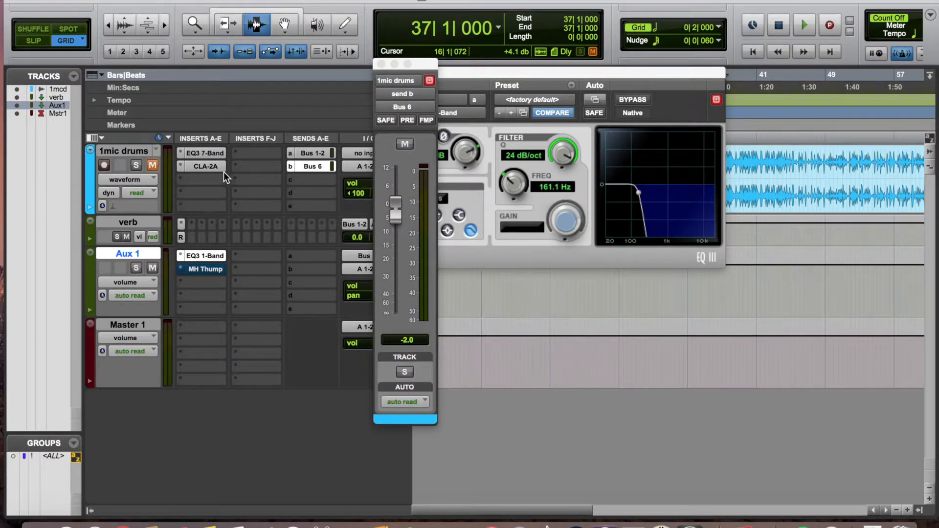
click(405, 121)
Rename the Aux 1 track kick2 and play the drums to audition the low-passed signal
double_click(133, 259)
text(kick2)
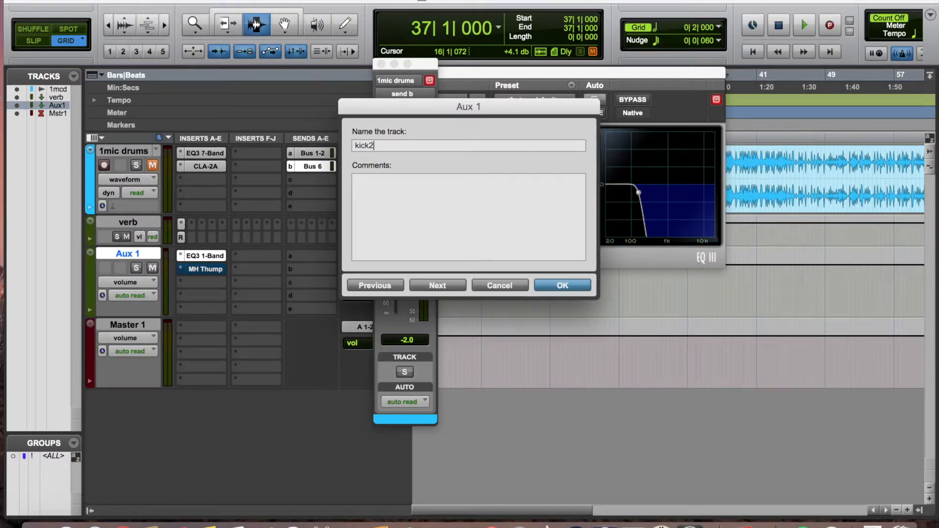
key(Return)
key(space)
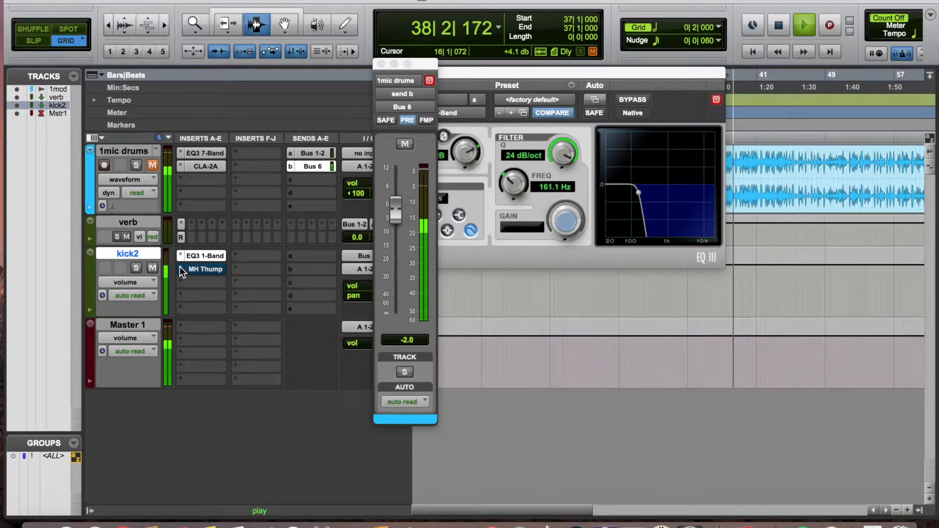
key(space)
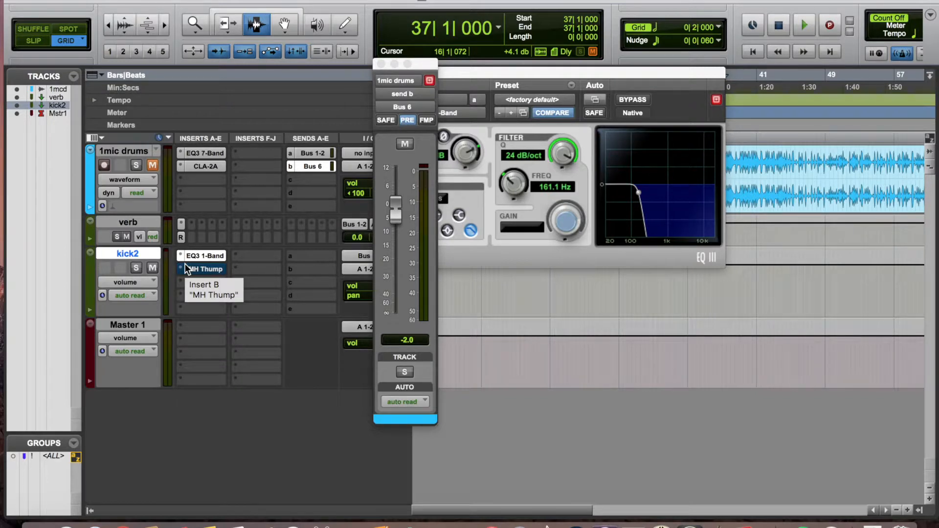
Turn off bypass on the kick2 track's MH Thump insert and open the plug-in
right_click(192, 271)
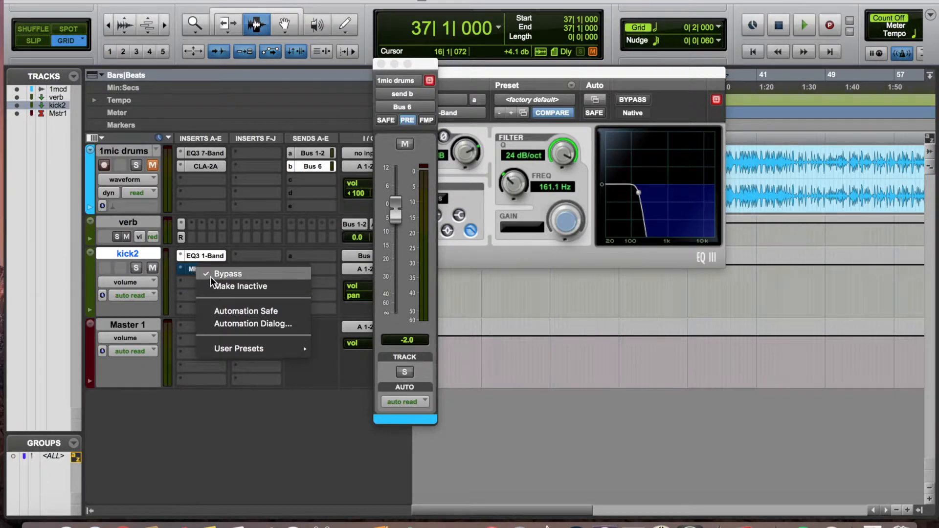
click(210, 277)
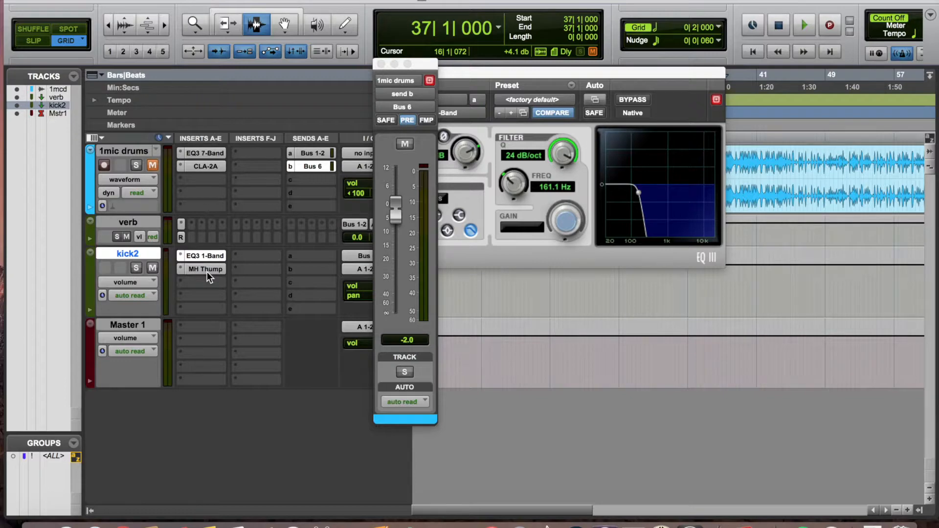
click(207, 271)
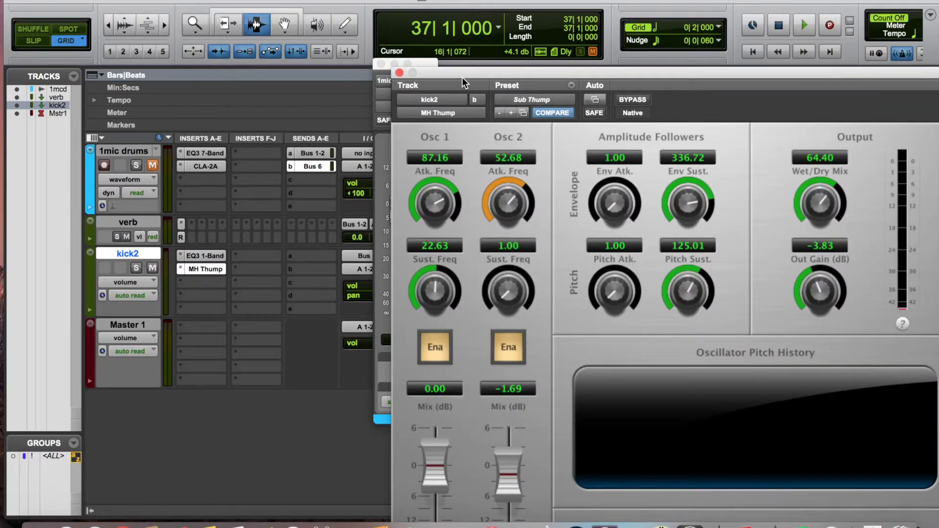
drag(466, 72, 426, 45)
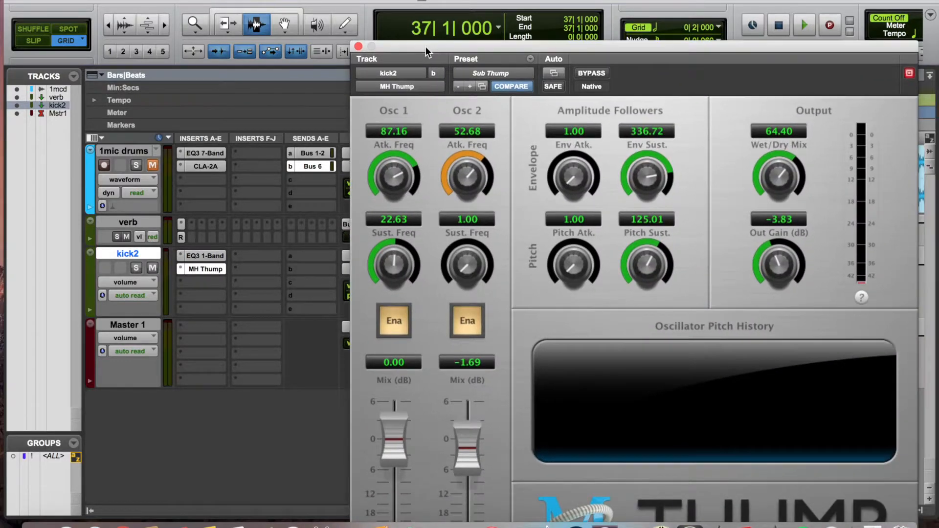
Raise the low-pass frequency of kick2's EQ3 1-Band to about 11.47 kHz
click(209, 254)
drag(597, 166, 605, 163)
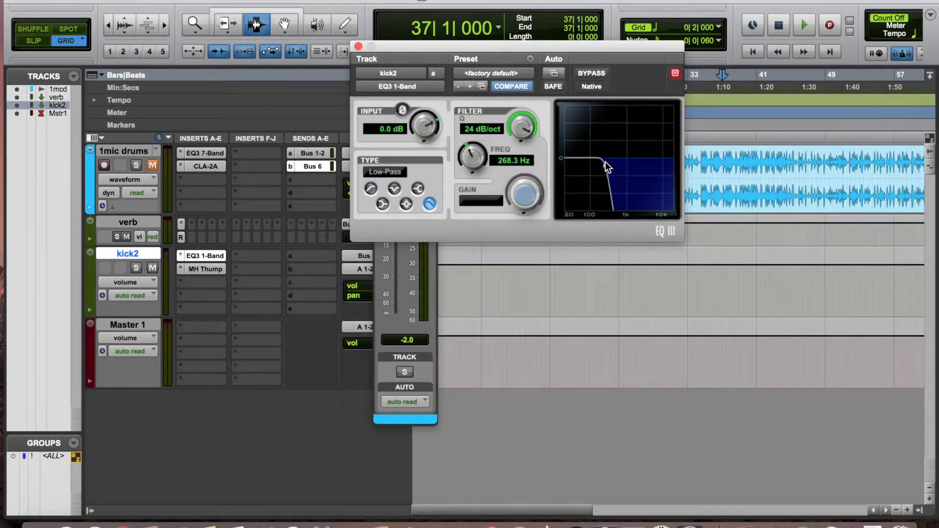
drag(604, 164, 664, 167)
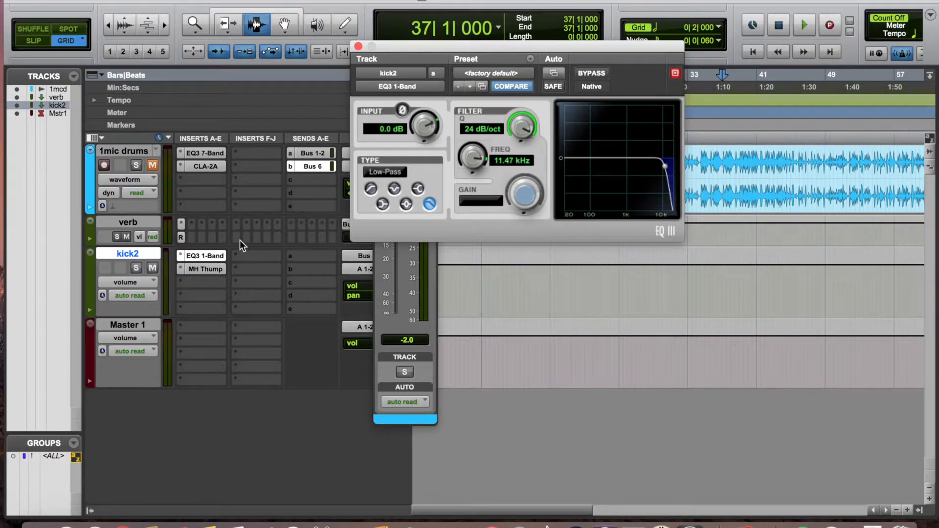
Load the Sub Thump preset in kick2's MH Thump plug-in
click(215, 265)
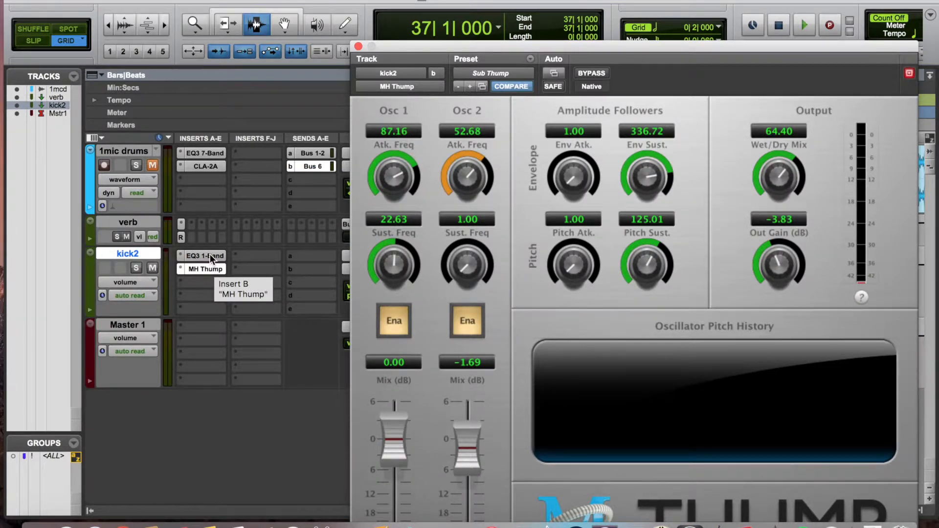
click(210, 255)
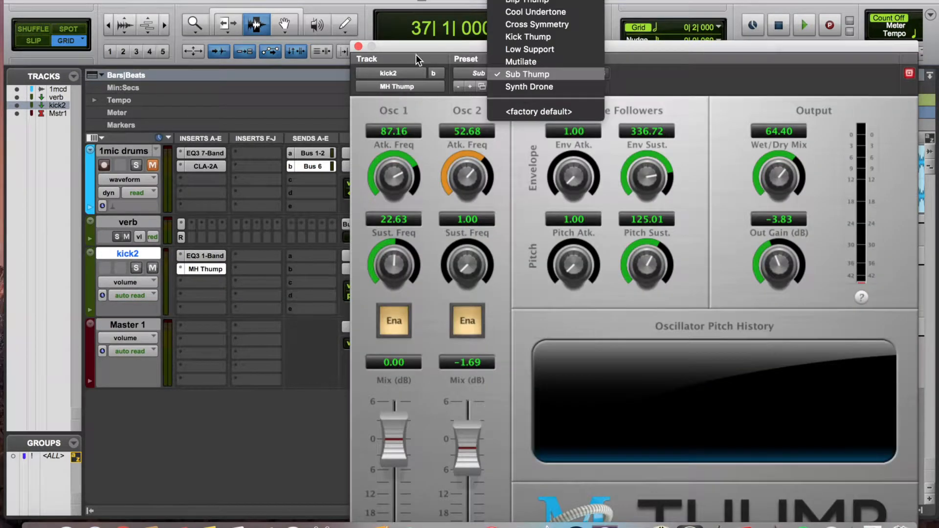
click(416, 59)
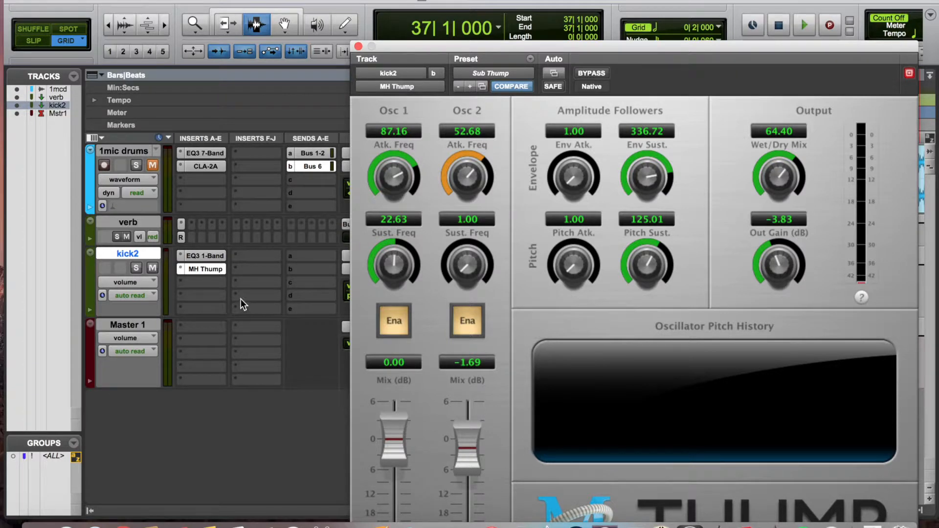
click(490, 73)
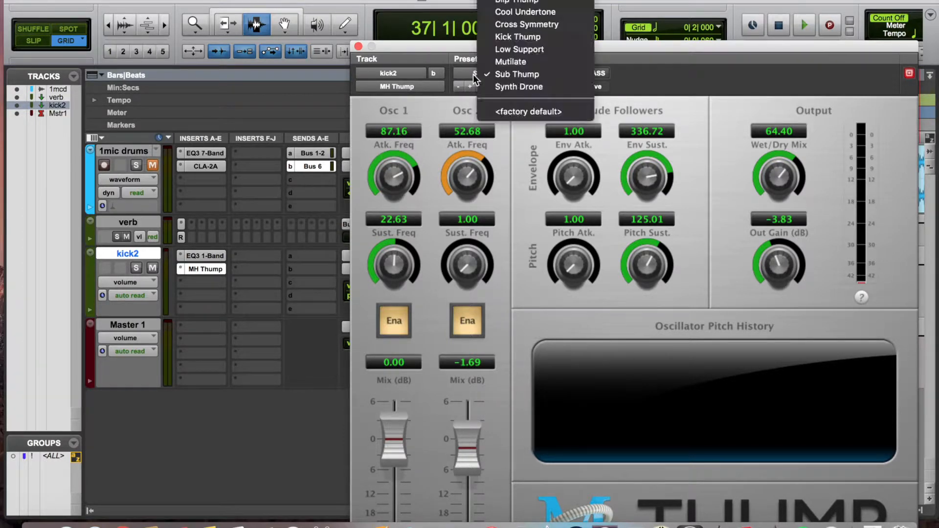
click(517, 73)
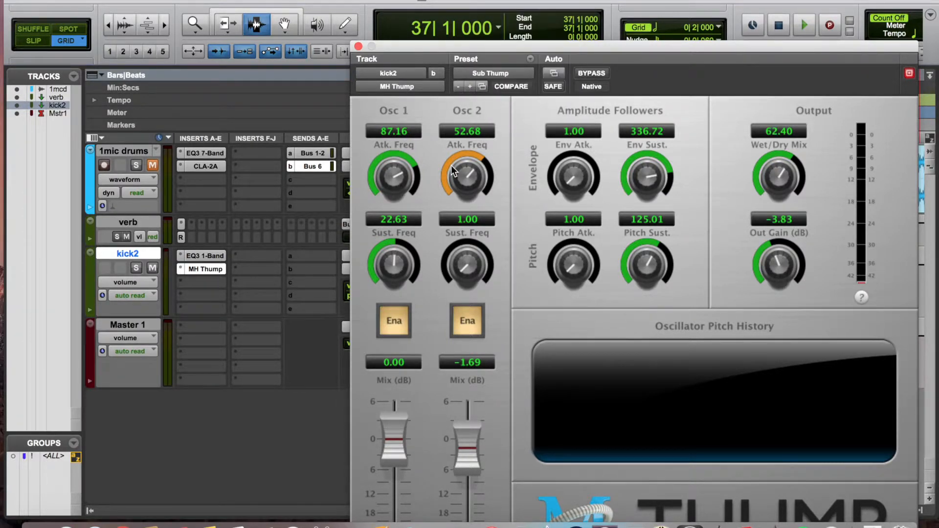
Set MH Thump's Osc 1 attack frequency to 93.76, Osc 2 attack frequency to 62.47 and wet/dry mix to 67.60, and audition it
click(502, 85)
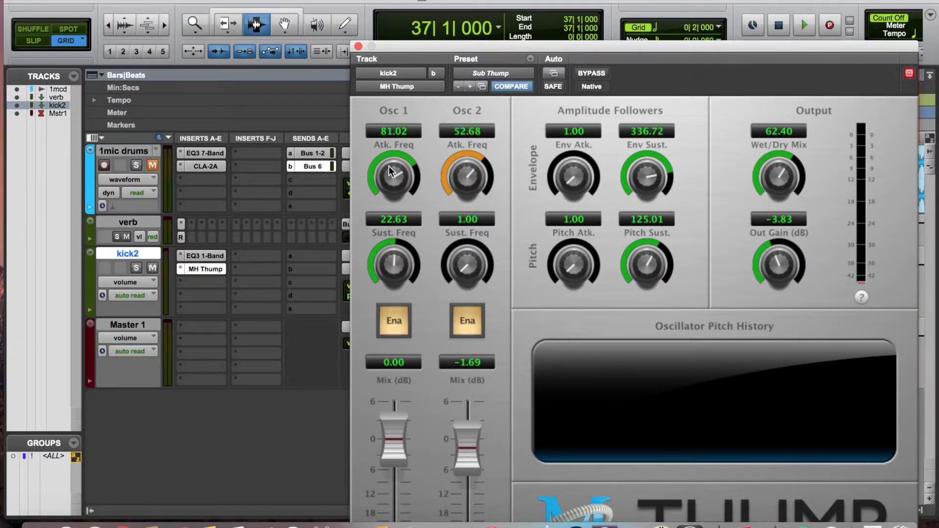
drag(389, 167, 391, 165)
drag(490, 178, 491, 172)
drag(808, 163, 793, 167)
key(space)
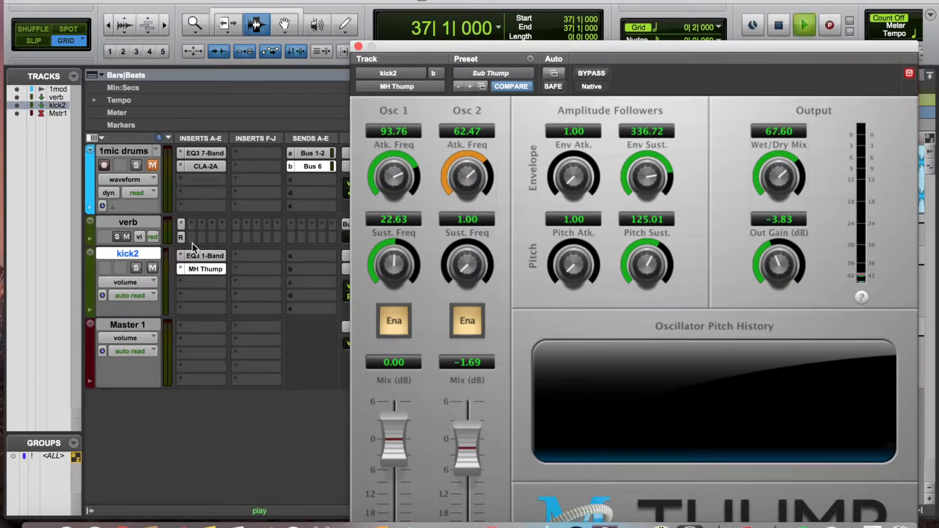
key(space)
Insert the C1 comp (mono) compressor on the kick2 track after MH Thump
click(209, 284)
mouse_move(251, 312)
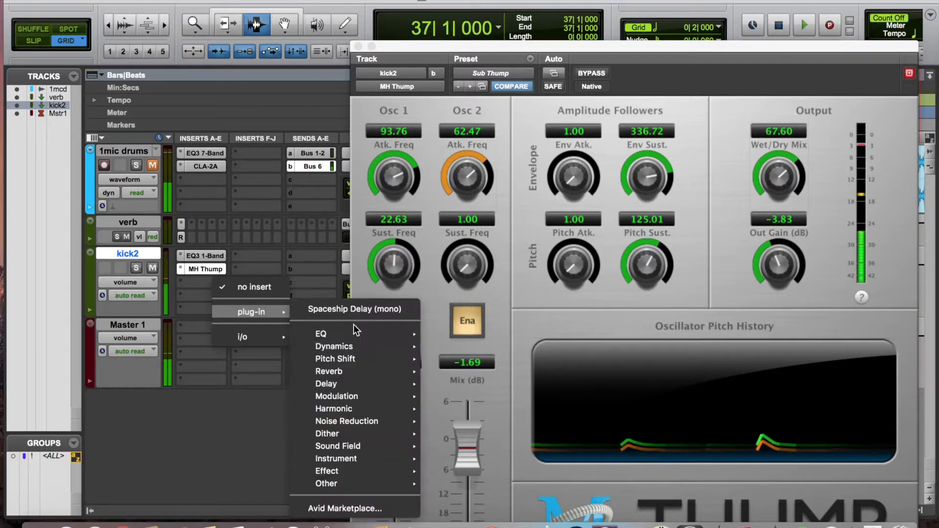
mouse_move(381, 346)
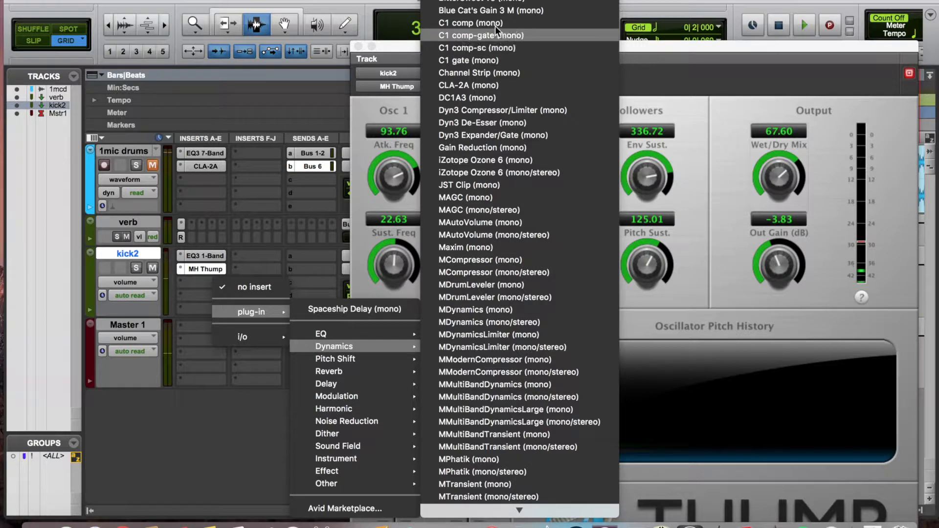
click(395, 75)
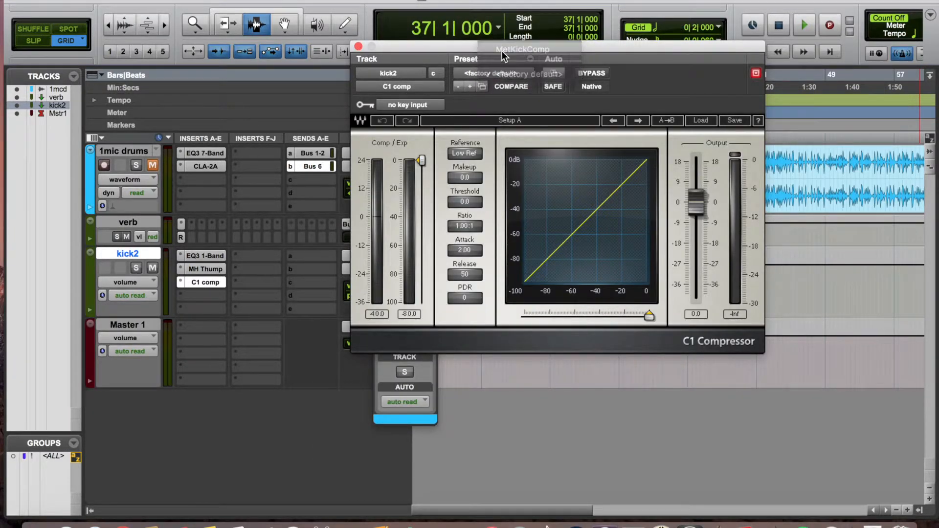
Set kick2's C1 compressor threshold to -18.9 and makeup to 3.3 during playback, and close the plug-in
key(space)
mouse_move(421, 183)
mouse_down()
mouse_move(422, 206)
mouse_move(421, 187)
mouse_up()
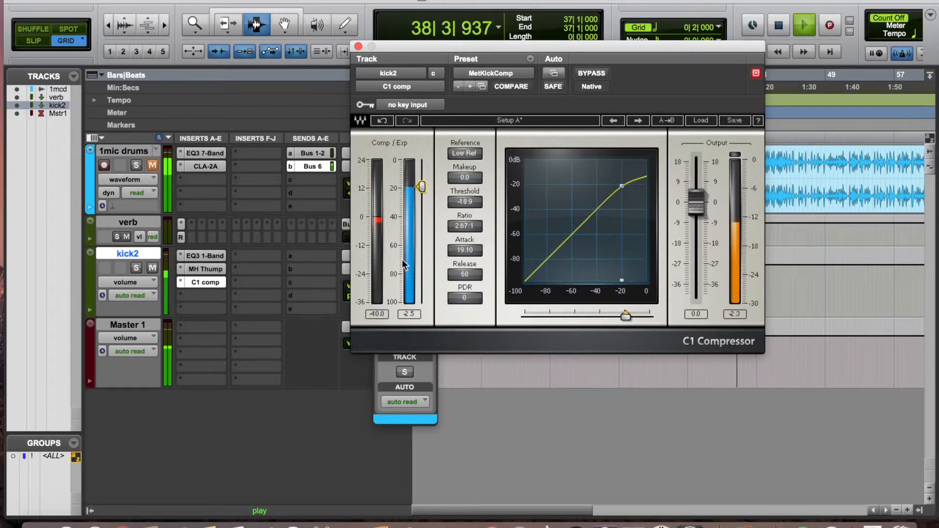
drag(465, 178, 466, 164)
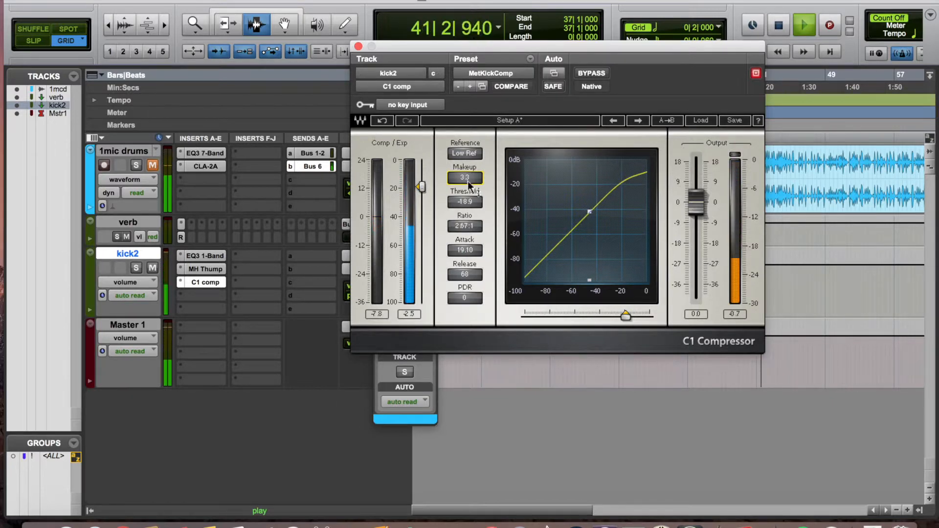
click(358, 46)
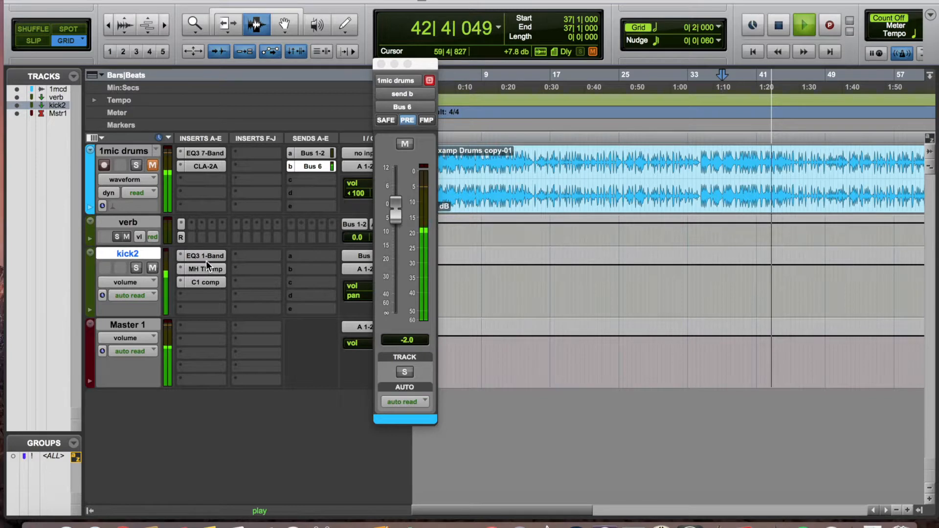
Stop playback, switch the Bus 6 send on 1mic drums from pre-fader to post-fader, and close the send window
key(space)
click(405, 120)
click(381, 63)
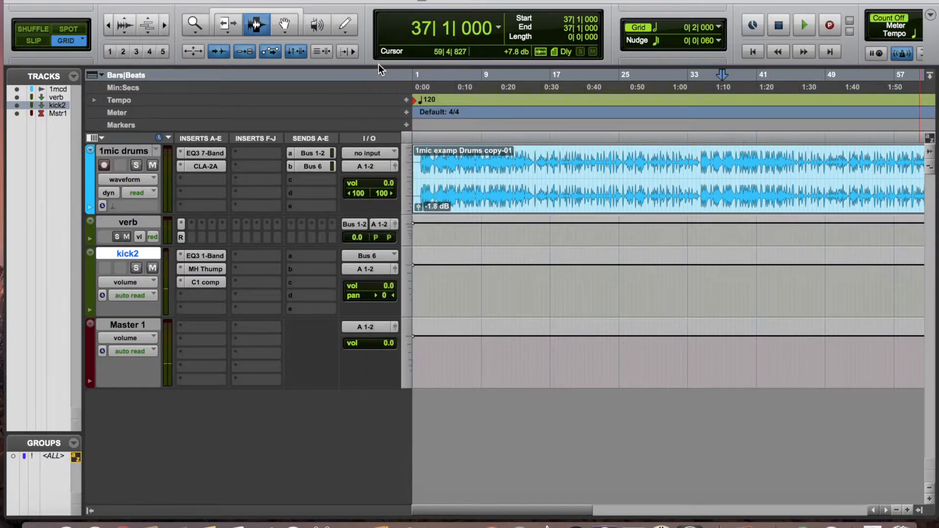
Play the mix and compare it with the kick2 track muted and unmuted
key(space)
click(152, 268)
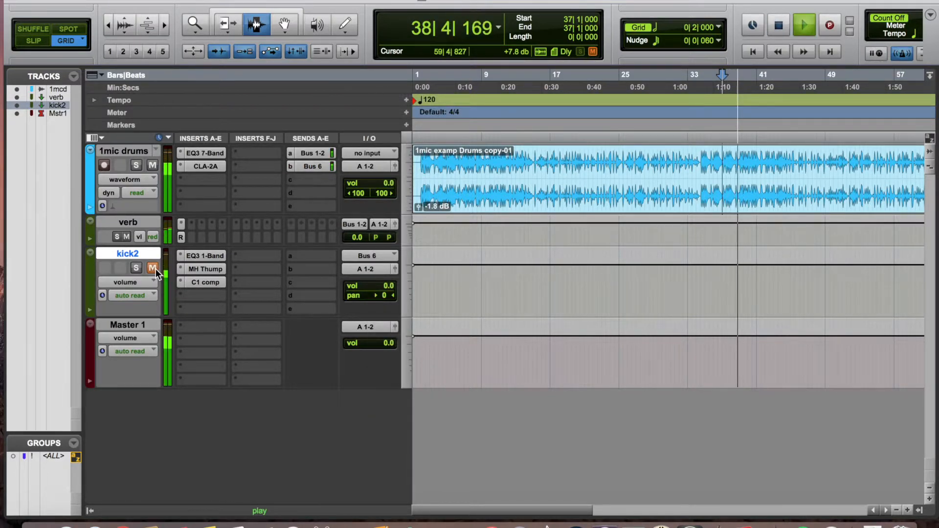
click(152, 267)
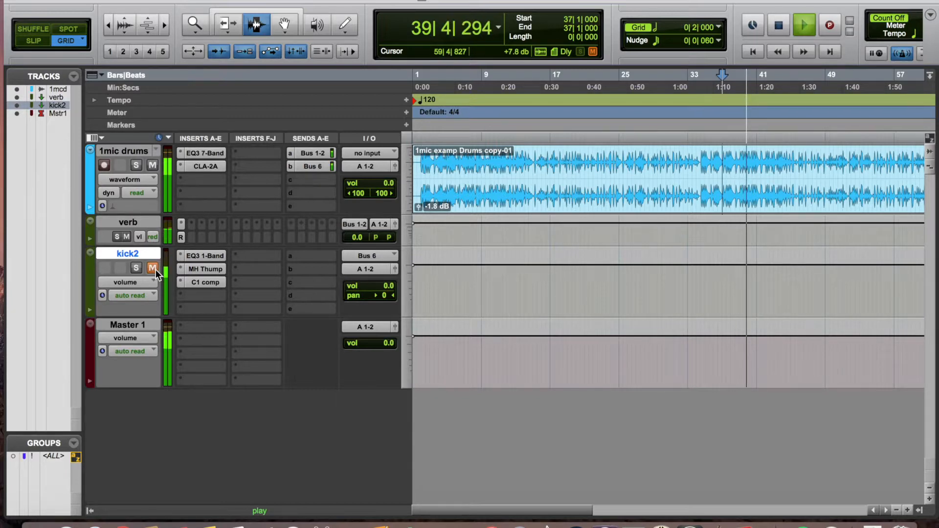
Set the 1mic drums volume to -3.3 and slightly lower the output of kick2's C1 compressor
drag(386, 183, 387, 188)
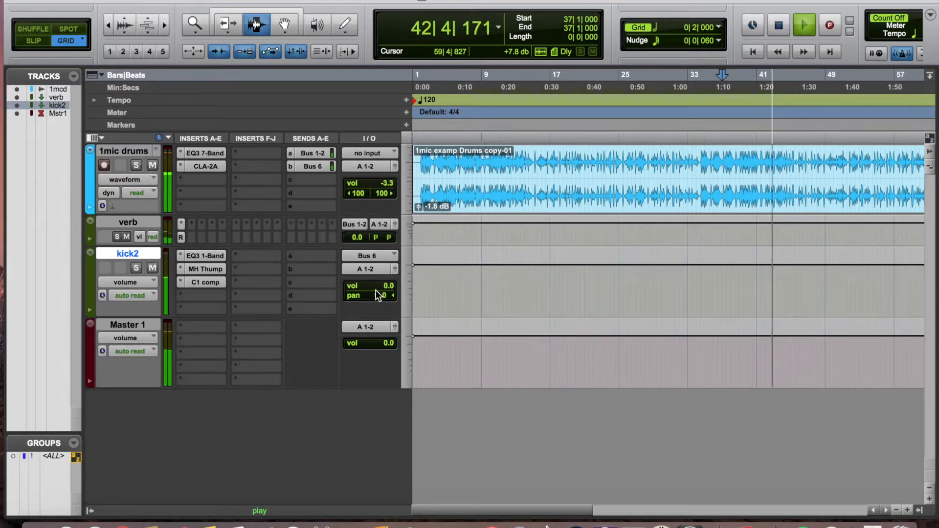
click(216, 286)
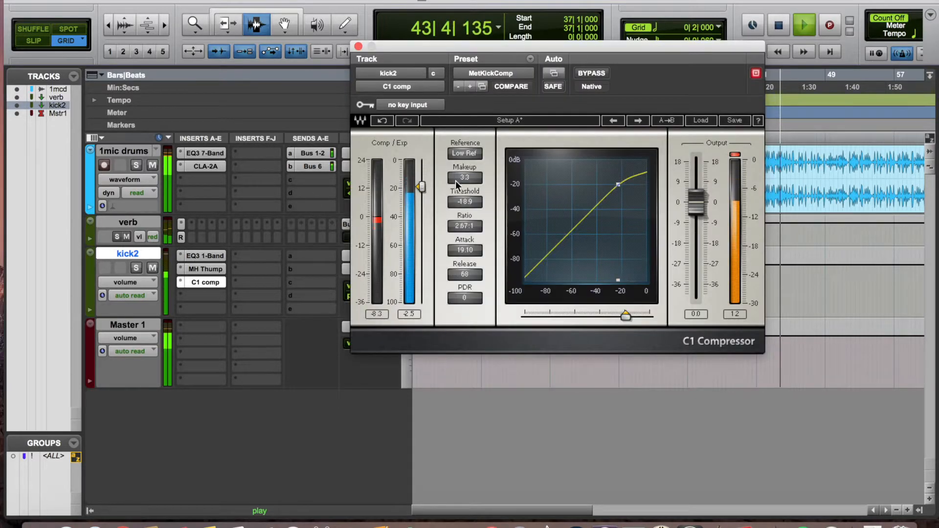
mouse_move(698, 205)
mouse_down()
mouse_move(697, 191)
mouse_move(698, 208)
mouse_up()
key(space)
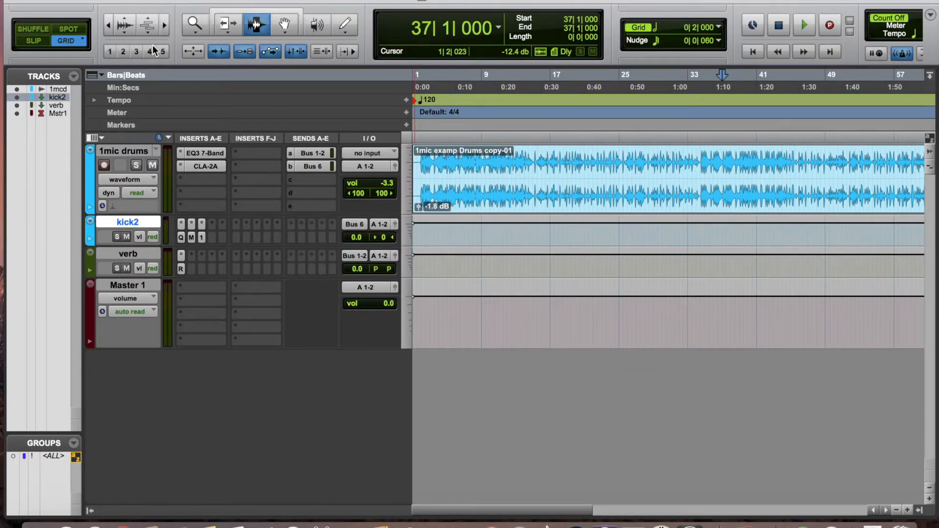
Create one new stereo aux input track and place it directly below the 1mic drums track
click(210, 0)
click(212, 1)
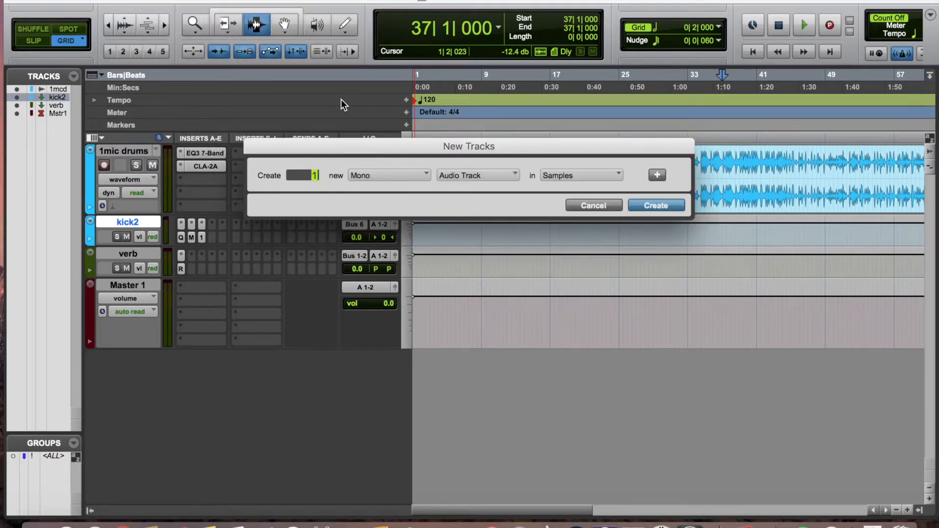
key(super+Right)
key(super+Down)
key(Return)
drag(128, 252, 125, 219)
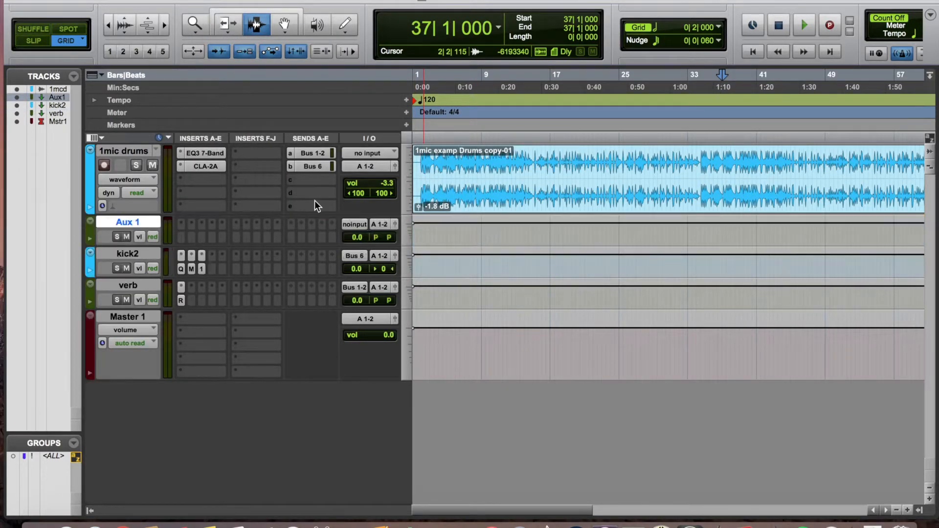
Send 1mic drums to the new aux track through Bus 3-4 and rename the aux track drumbus
double_click(134, 222)
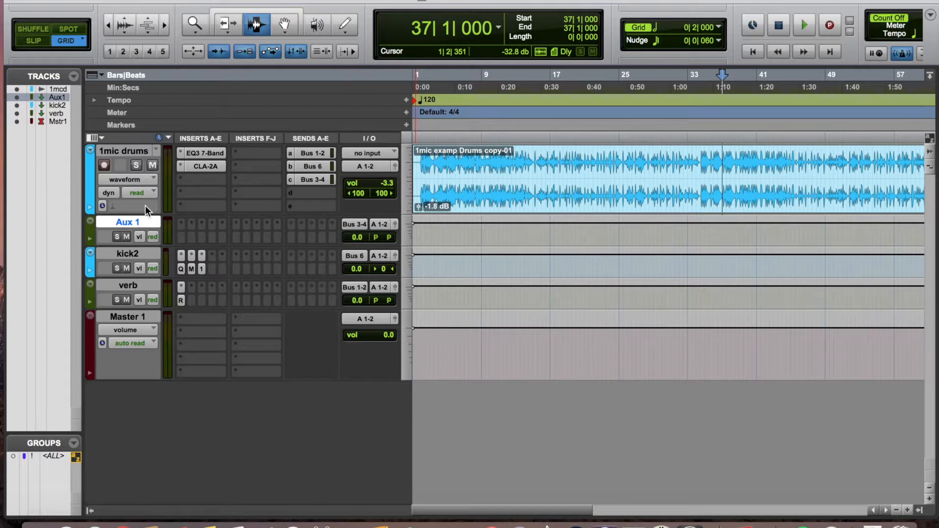
double_click(132, 219)
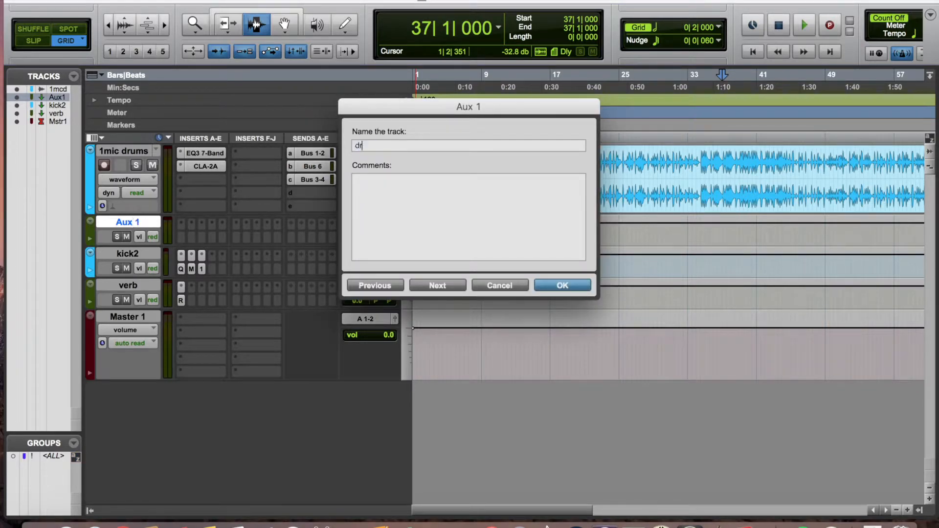
key(Return)
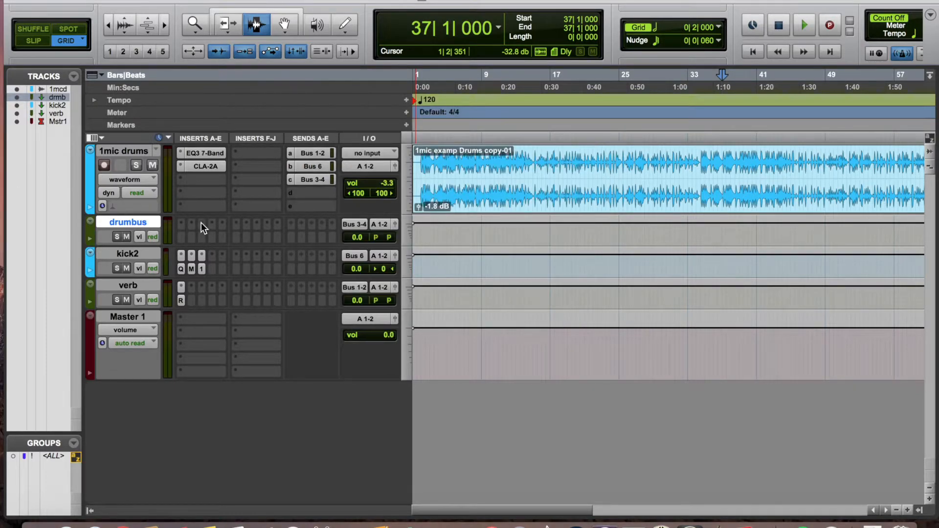
Insert the BF-76 (stereo) compressor on the drumbus track and raise its input level during playback
click(183, 236)
mouse_move(268, 269)
mouse_move(345, 283)
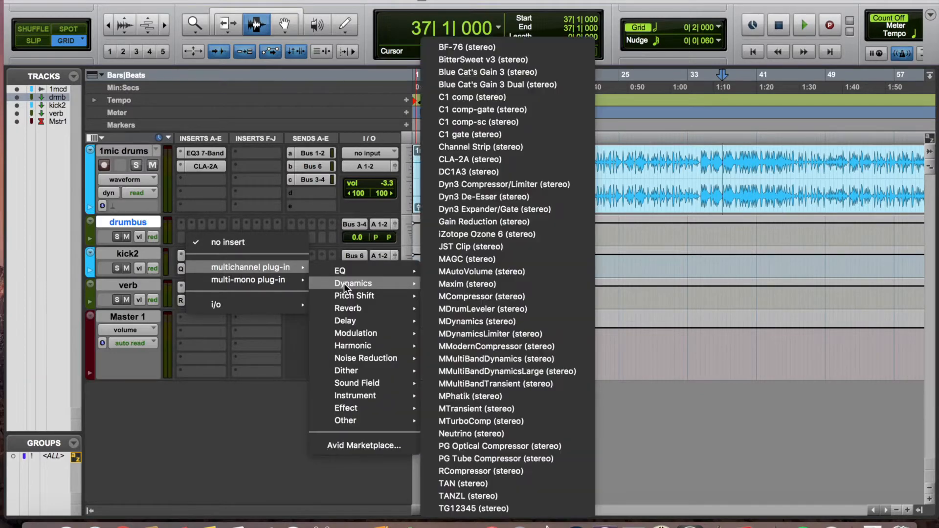
click(468, 47)
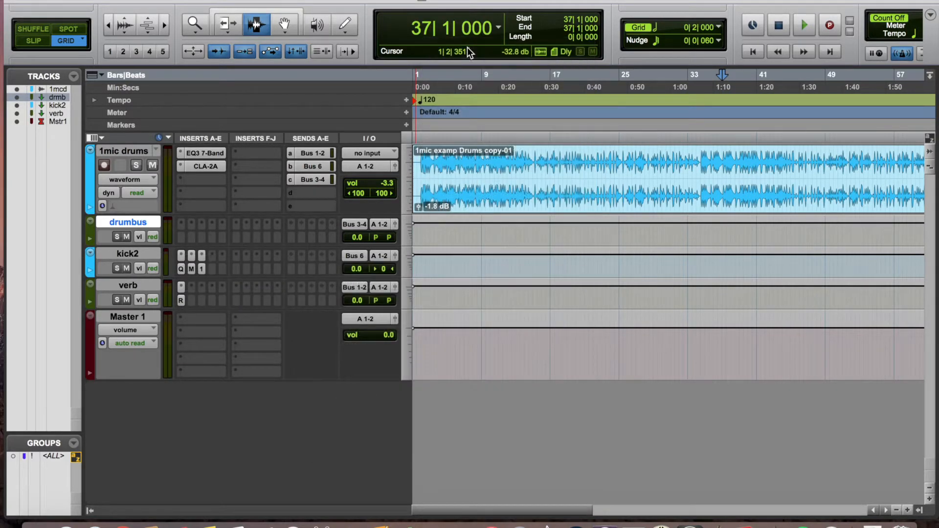
key(space)
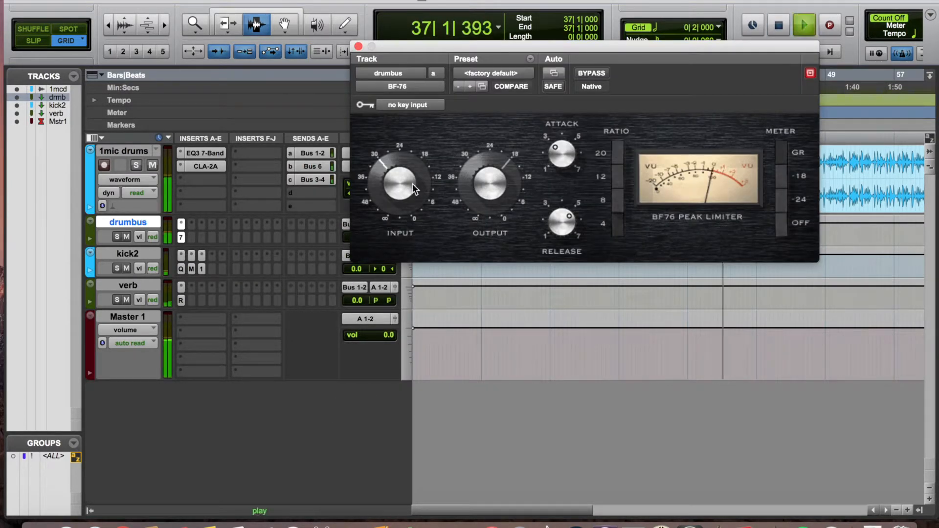
drag(418, 171, 420, 166)
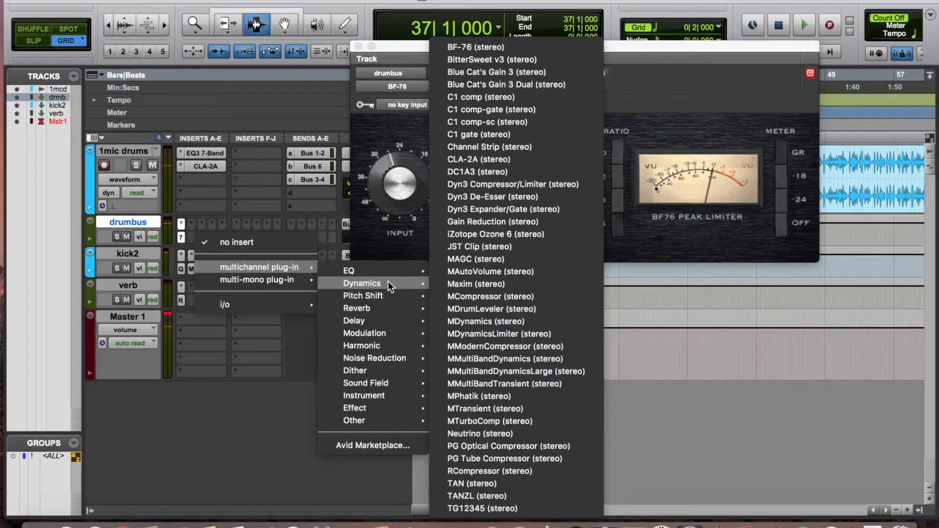
Insert JST Clip (stereo) after BF-76 on the drumbus track, audition it during playback, and close the plug-in
click(478, 248)
key(space)
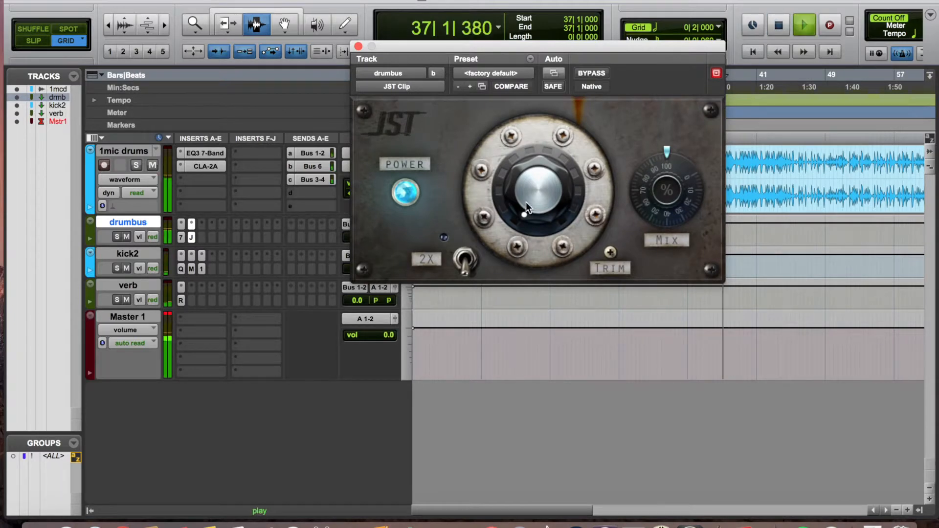
drag(586, 56, 559, 79)
click(358, 46)
key(space)
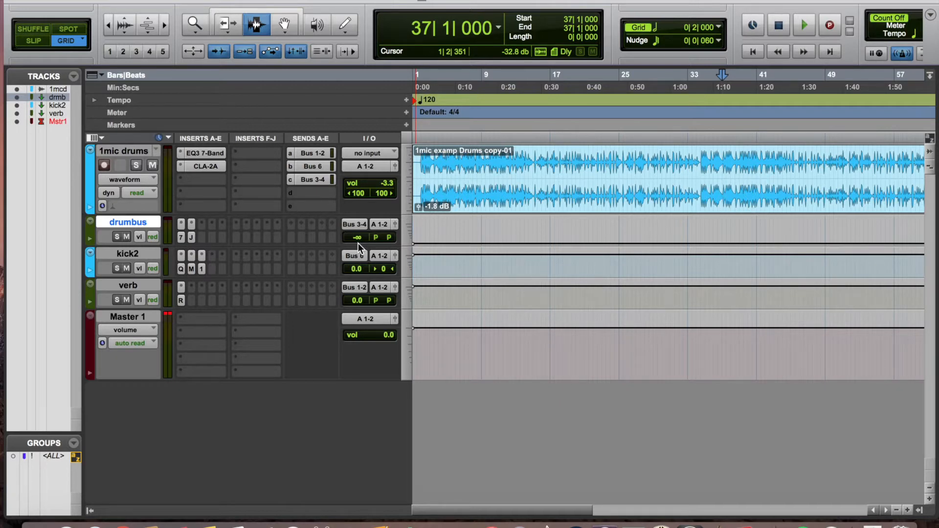
During playback, set the kick2 volume to -3.3 and bring the drumbus volume up to -7.3
key(space)
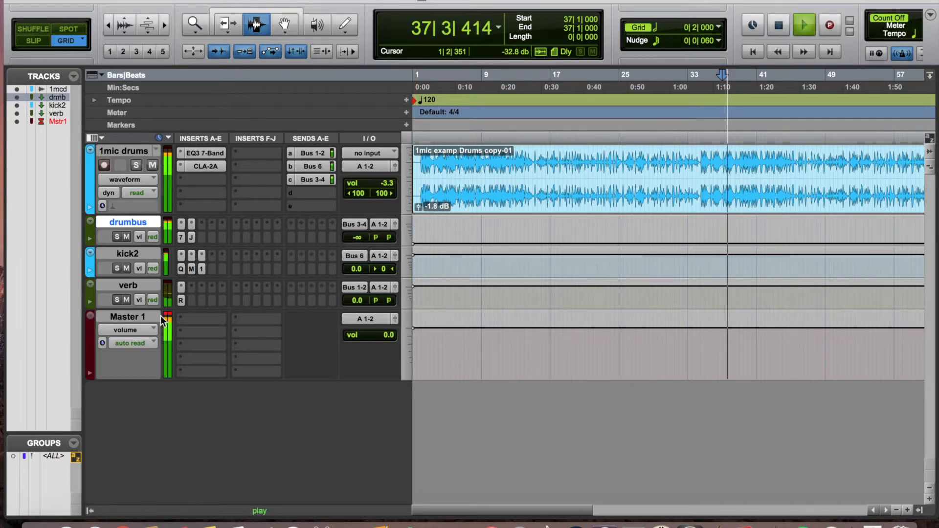
drag(353, 268, 353, 275)
drag(355, 236, 353, 201)
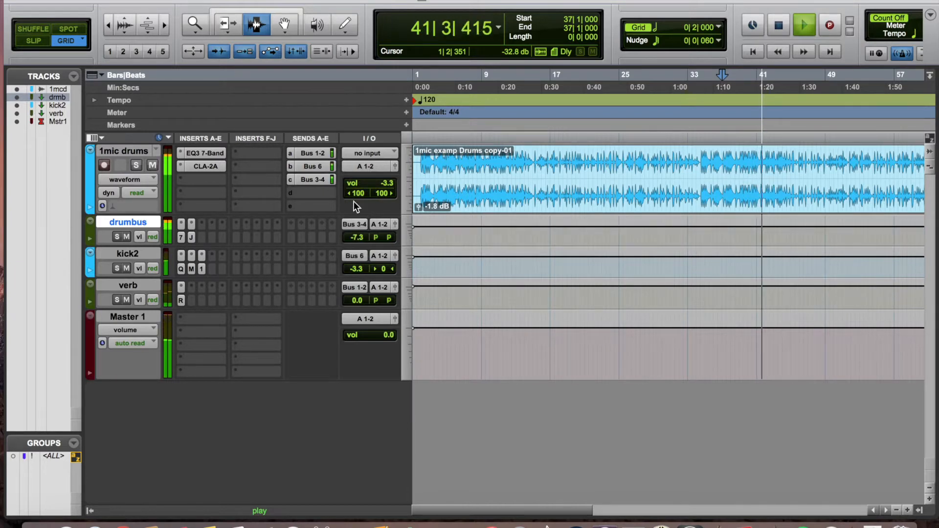
click(207, 179)
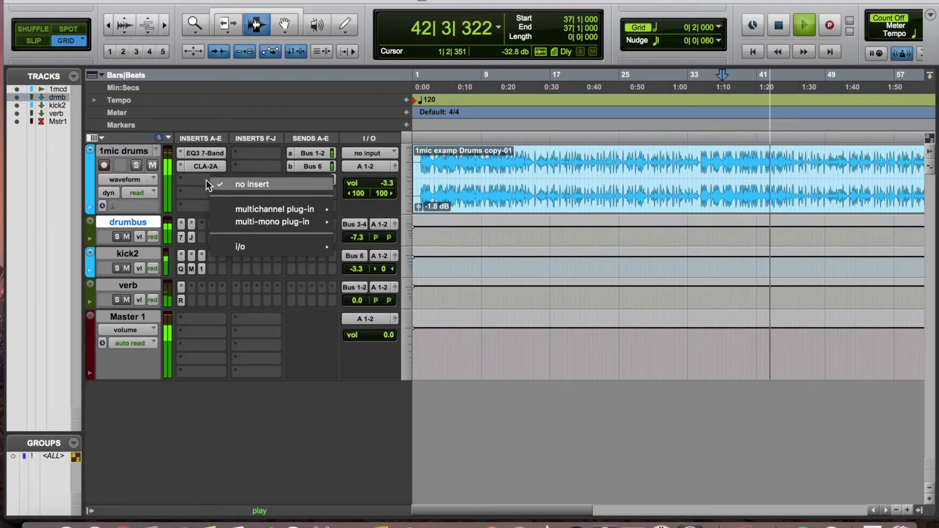
mouse_move(248, 212)
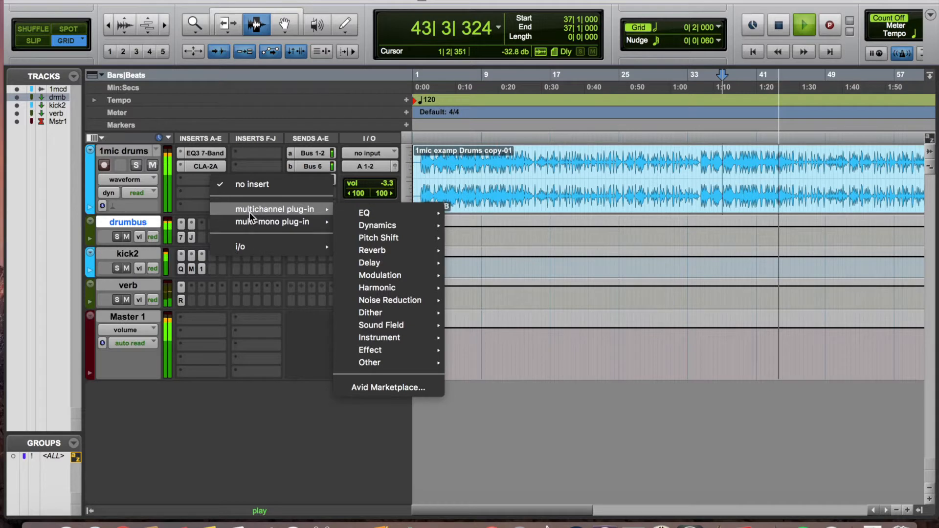
click(248, 282)
key(space)
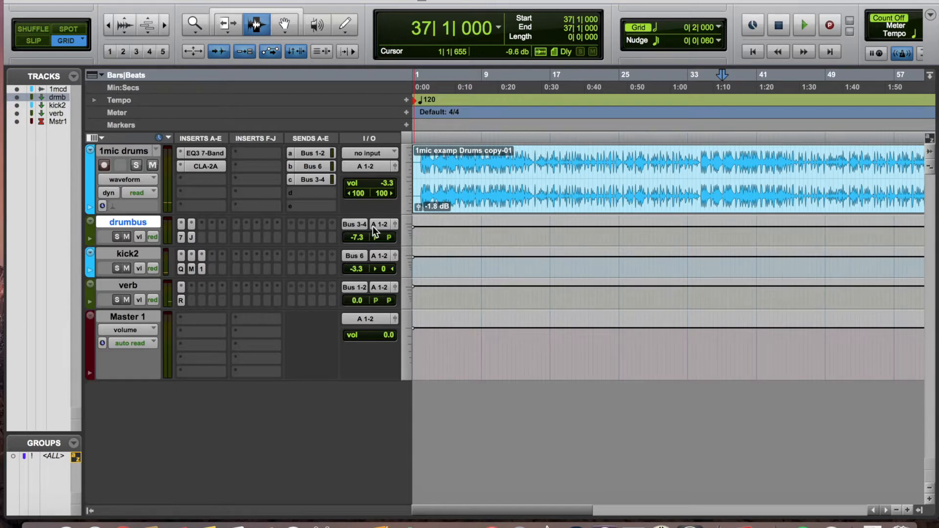
Rebalance the mix during playback by setting 1mic drums to -4.6 and drumbus to -4.0
key(space)
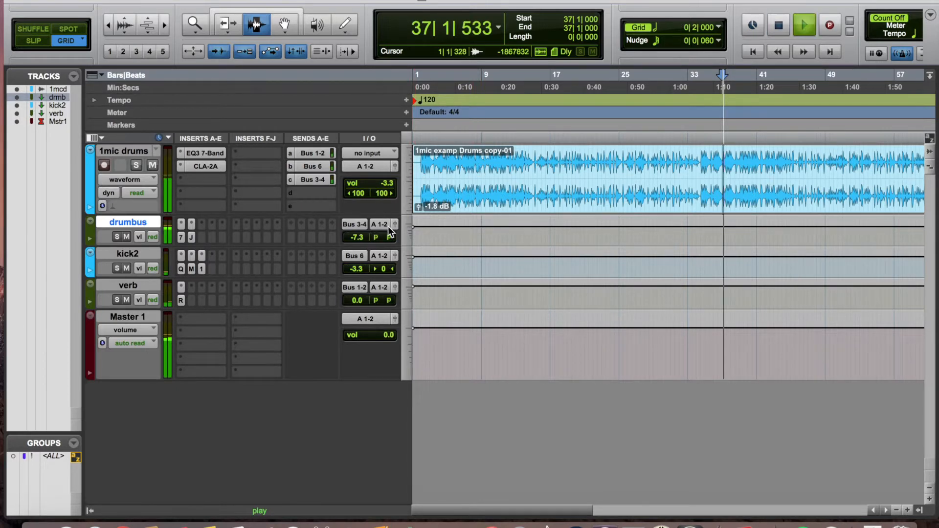
drag(388, 182, 389, 180)
mouse_move(355, 274)
mouse_down()
mouse_move(356, 261)
mouse_move(353, 270)
mouse_up()
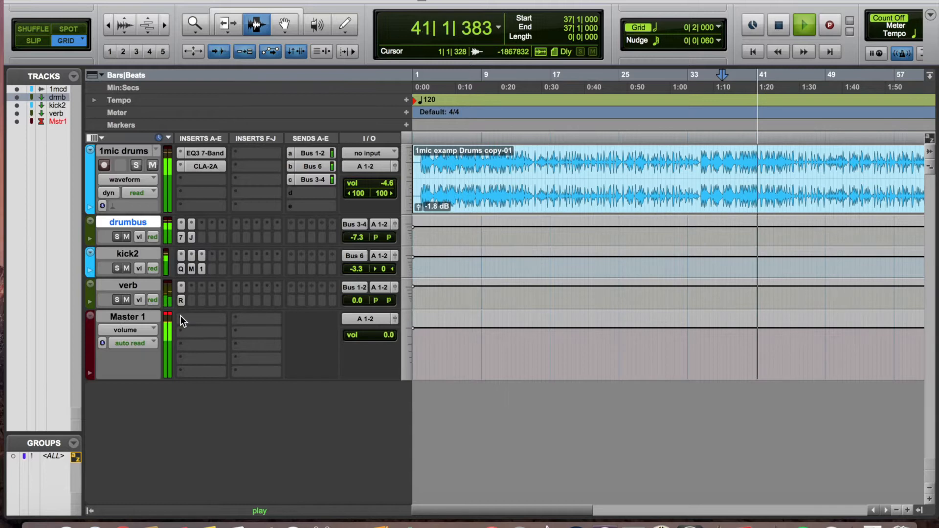
click(357, 237)
drag(356, 233, 356, 229)
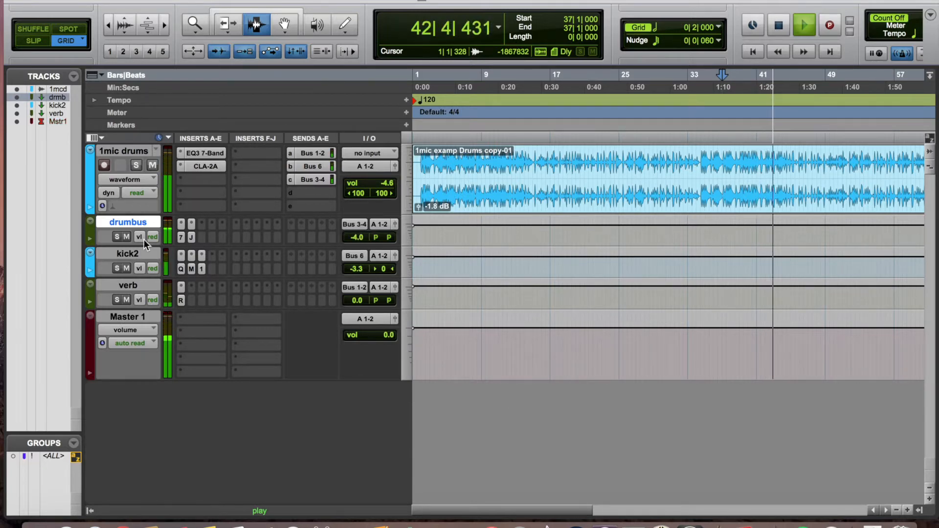
Color the drumbus track light blue to match the 1mic drums and kick2 tracks
double_click(88, 230)
click(356, 371)
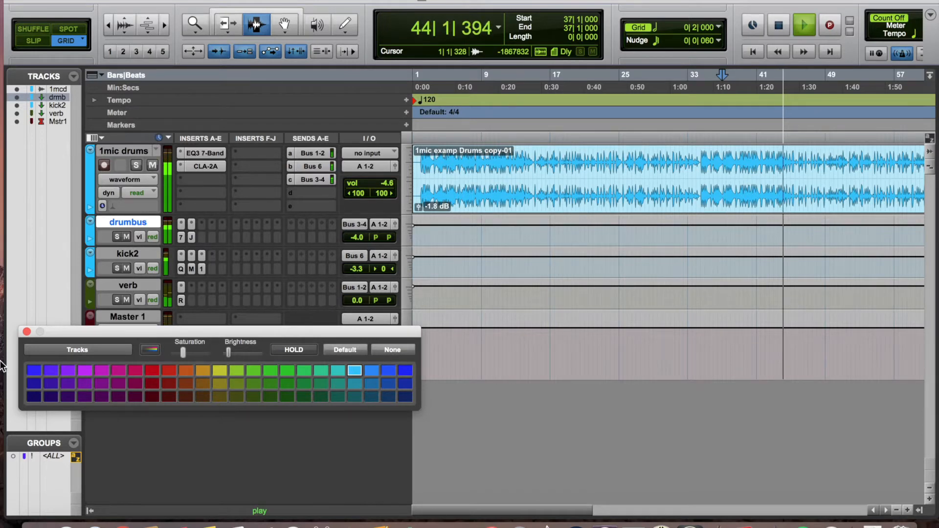
click(28, 332)
Raise the Bus 1-2 reverb send level on 1mic drums to +0.2 and stop playback
click(300, 152)
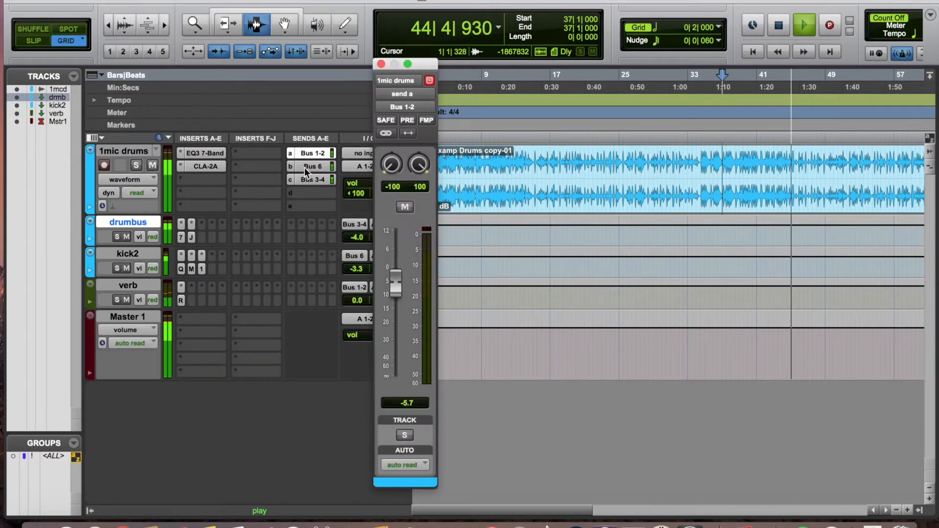
mouse_move(394, 280)
mouse_down()
mouse_move(400, 249)
mouse_move(397, 261)
mouse_up()
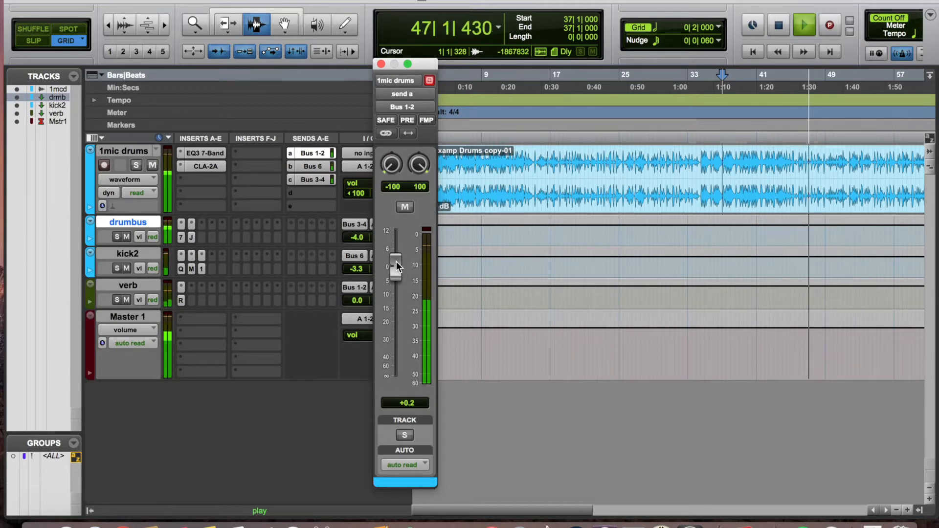
click(381, 65)
key(space)
click(212, 179)
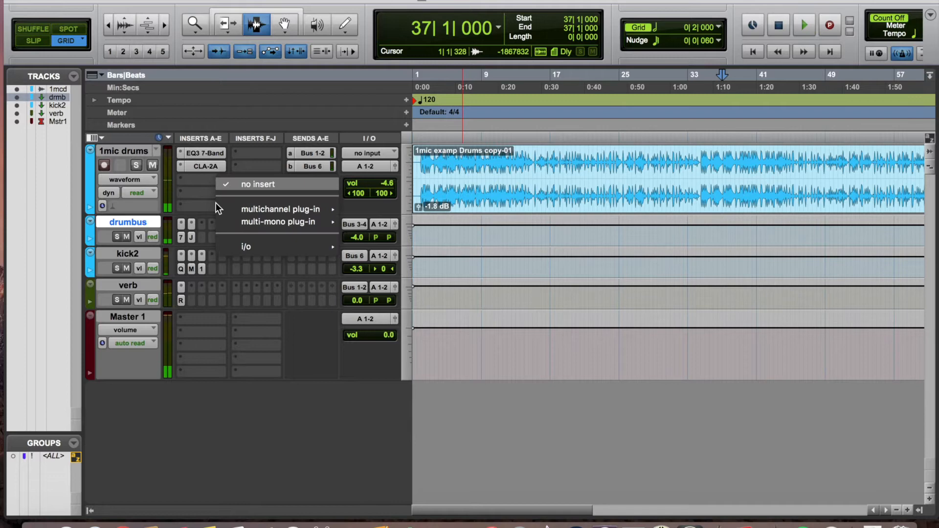
mouse_move(313, 209)
mouse_move(414, 228)
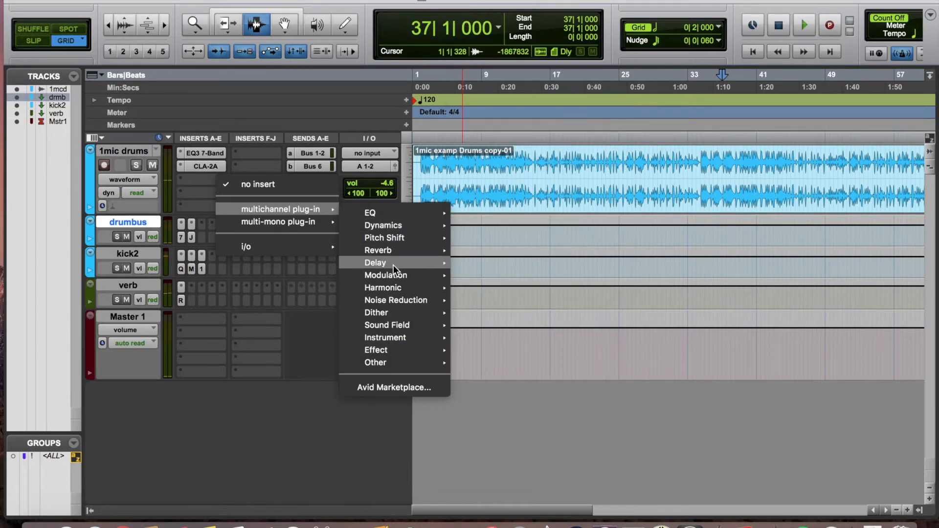
click(211, 291)
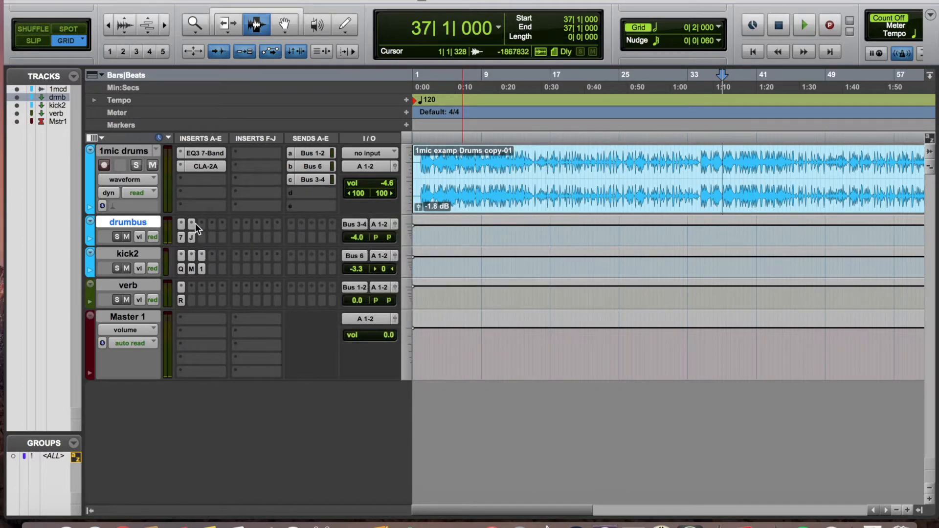
Insert the multichannel Maxim limiter in the third insert slot of 1mic drums and set its ceiling to -0.3 dB
click(201, 181)
mouse_move(318, 209)
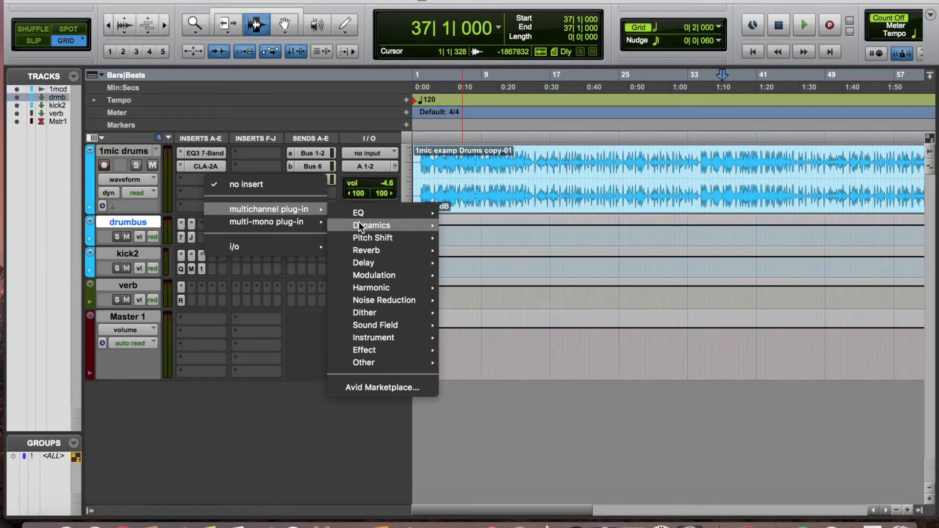
mouse_move(362, 225)
click(503, 282)
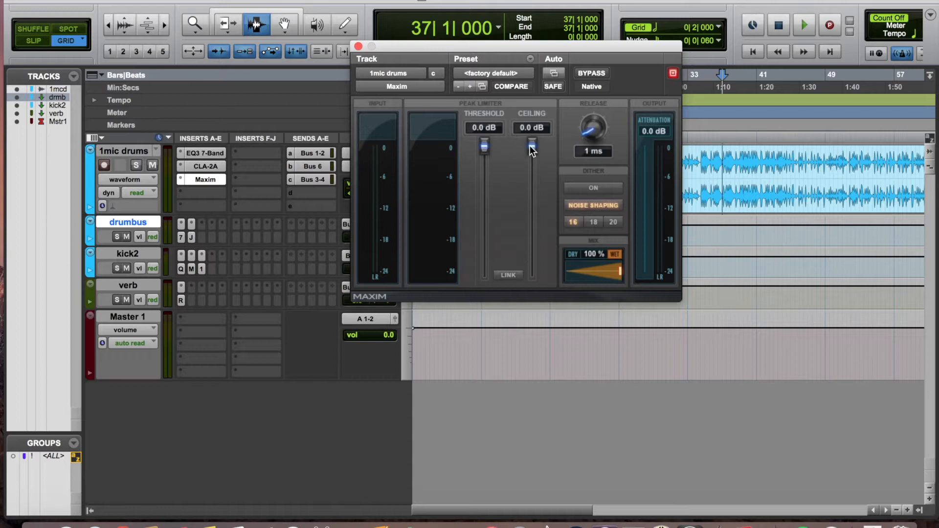
drag(532, 147, 532, 149)
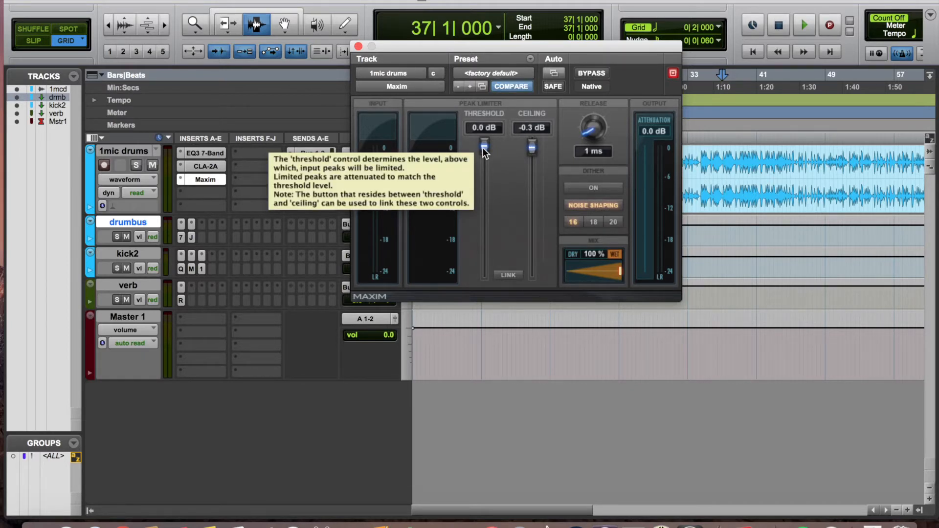
Lower the Maxim threshold to -4.8 dB during playback, close the plug-in window and stop playback
key(space)
mouse_move(483, 147)
mouse_down()
mouse_move(481, 185)
mouse_move(479, 165)
mouse_up()
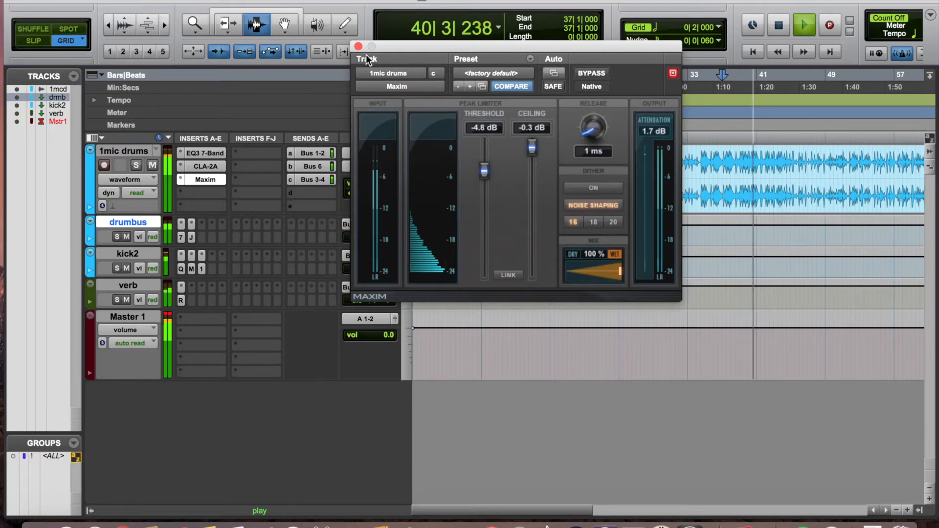
click(358, 46)
key(space)
Pull the track volumes down to -17.1 on kick2, -22.8 on drumbus and -8.6 on 1mic drums, and start playback
drag(352, 269, 351, 291)
drag(358, 234, 357, 257)
key(space)
drag(387, 191, 387, 190)
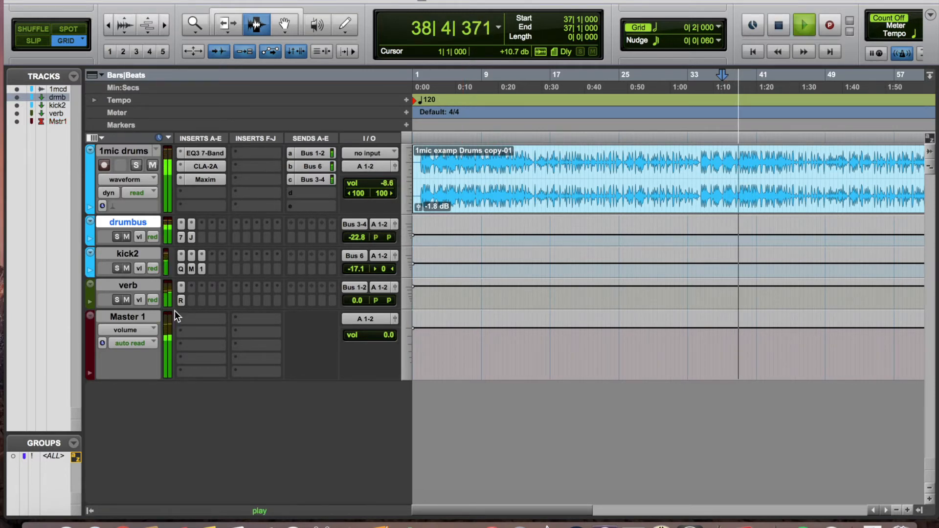
Bring drumbus up to -8.6 and kick2 up to +3.0 during playback, clear the Master 1 meter and audition the mix
drag(357, 237, 360, 223)
drag(361, 269, 357, 248)
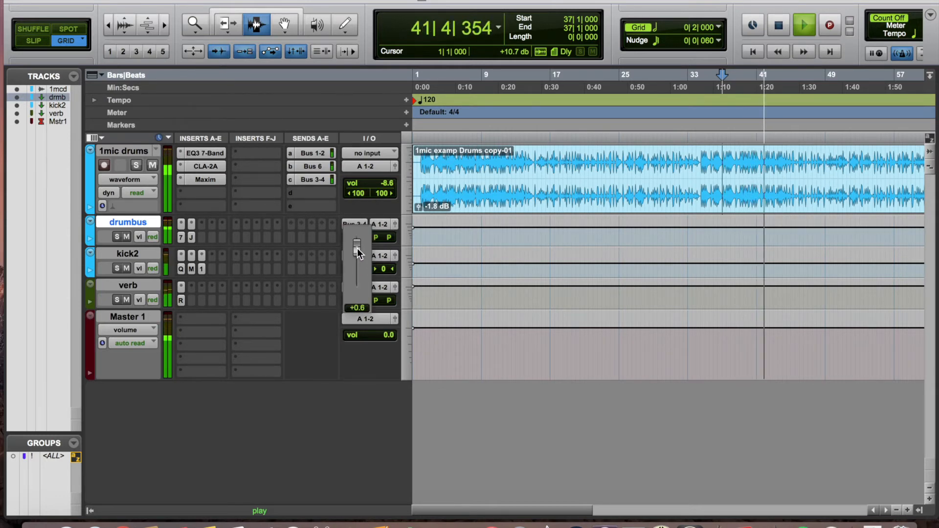
mouse_move(357, 248)
mouse_down()
mouse_move(359, 239)
mouse_move(356, 246)
mouse_up()
click(171, 313)
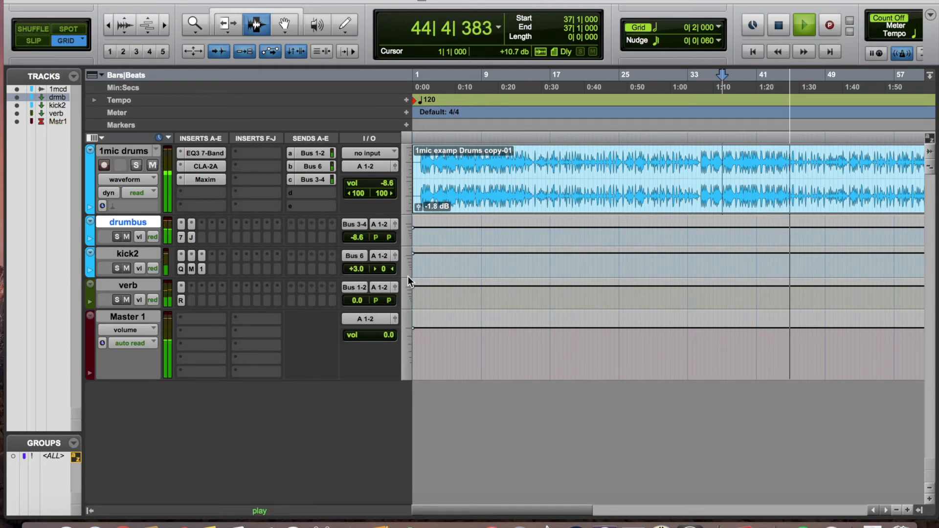
key(space)
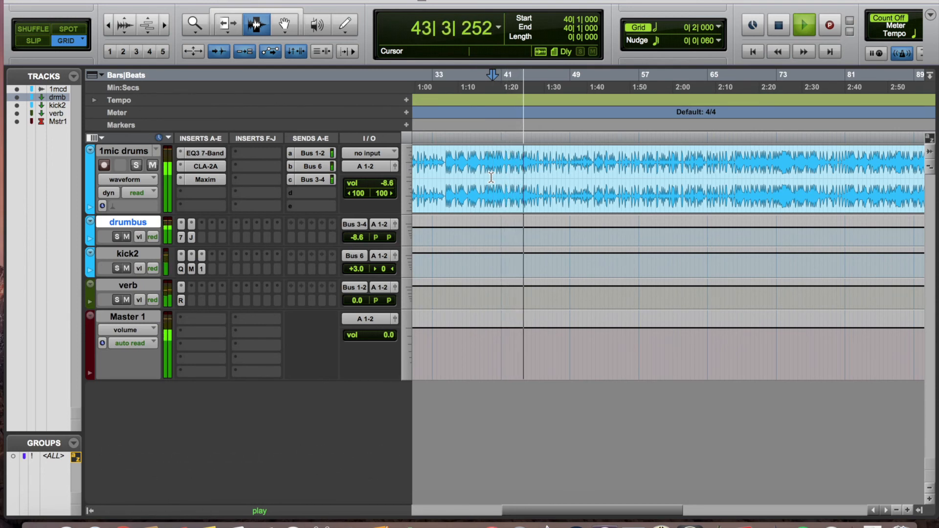
key(space)
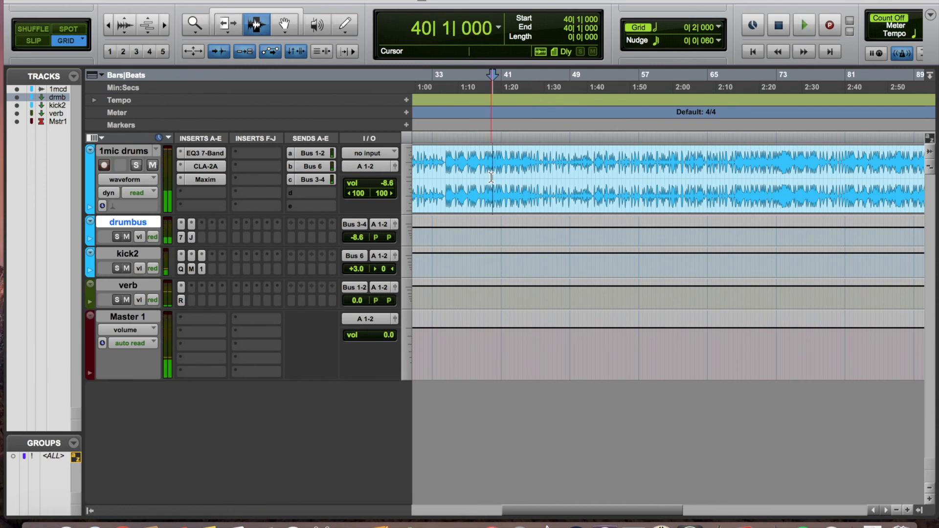